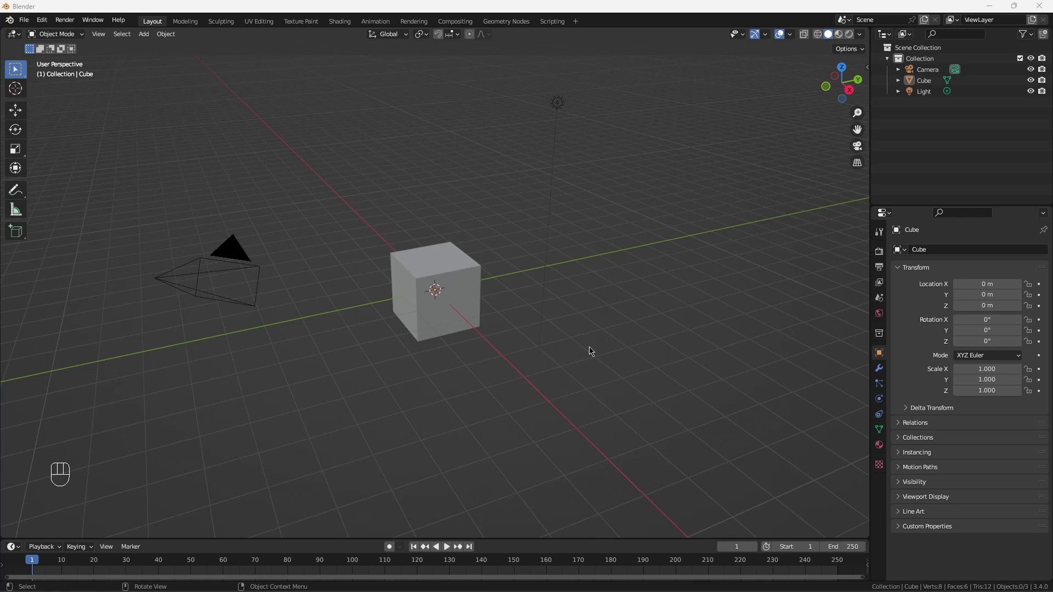
# Delete the default cube and add a Bezier curve at the origin in top view
pyautogui.click(456, 283)
pyautogui.press('Delete')
pyautogui.press('KP_7')
pyautogui.hotkey('shift', 'a')
pyautogui.moveTo(363, 268)
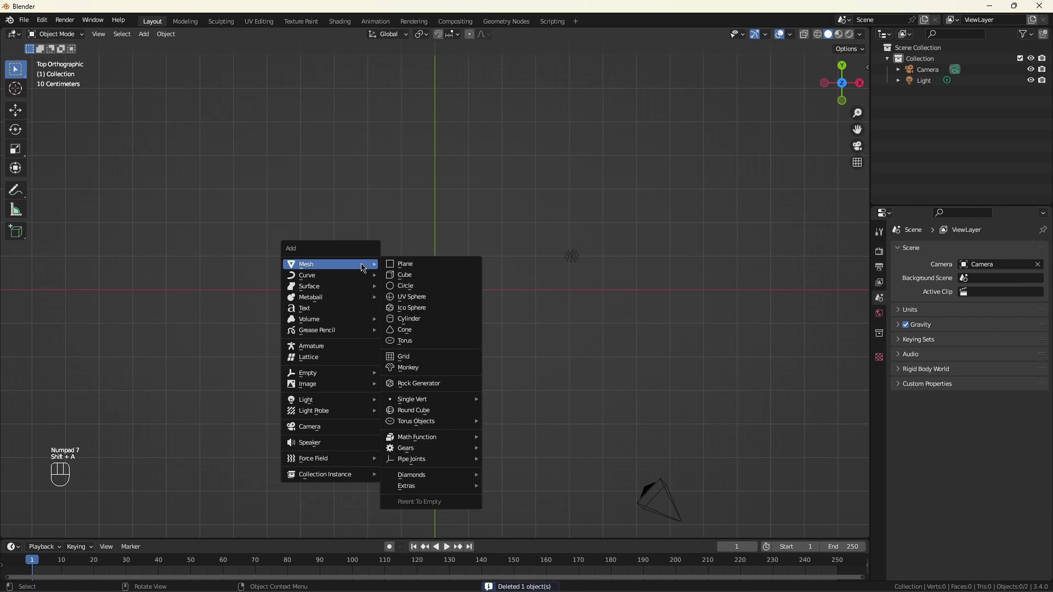
pyautogui.click(406, 275)
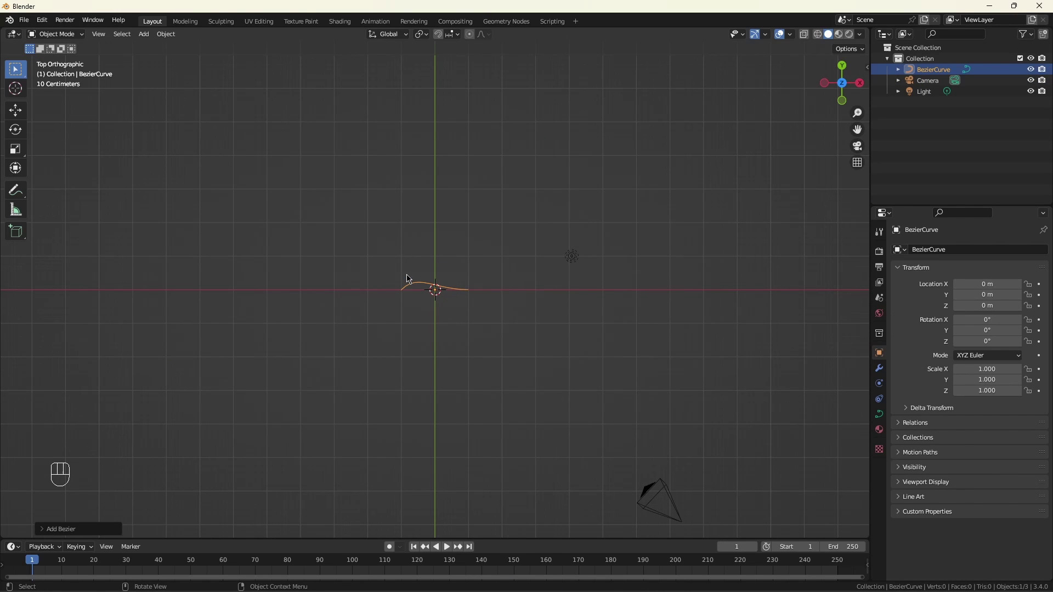
# Remove all control points of the Bezier curve in Edit Mode
pyautogui.press('Tab')
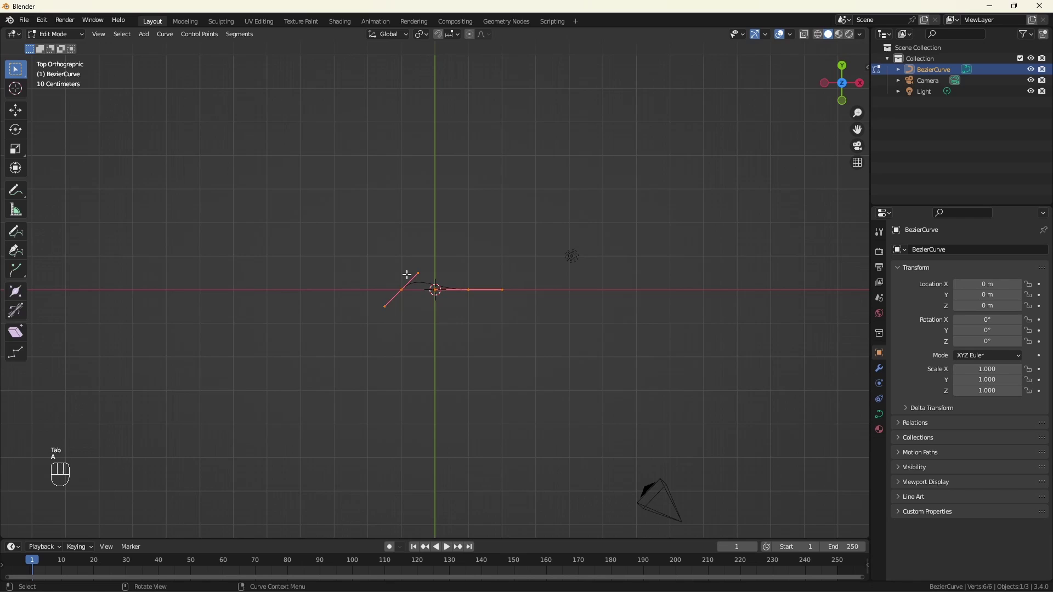
pyautogui.press('Delete')
pyautogui.click(404, 275)
# Draw a freehand wavy curve along the X axis that bends upward at its right end, and return to Object Mode
pyautogui.click(15, 231)
pyautogui.moveTo(193, 297)
pyautogui.mouseDown()
pyautogui.moveTo(735, 270)
pyautogui.moveTo(752, 240)
pyautogui.mouseUp()
pyautogui.click(15, 68)
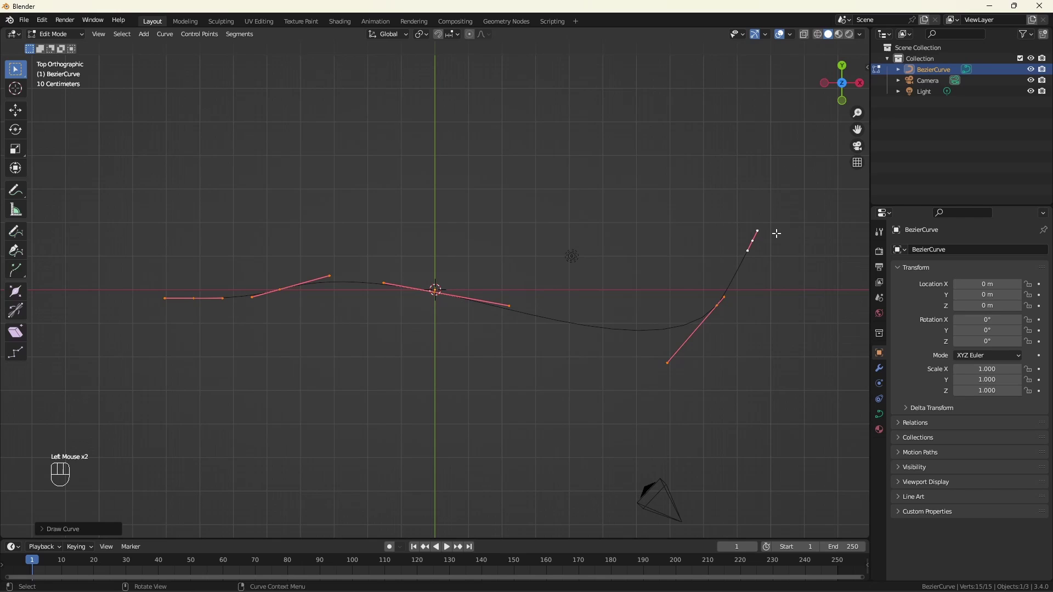
pyautogui.click(778, 237)
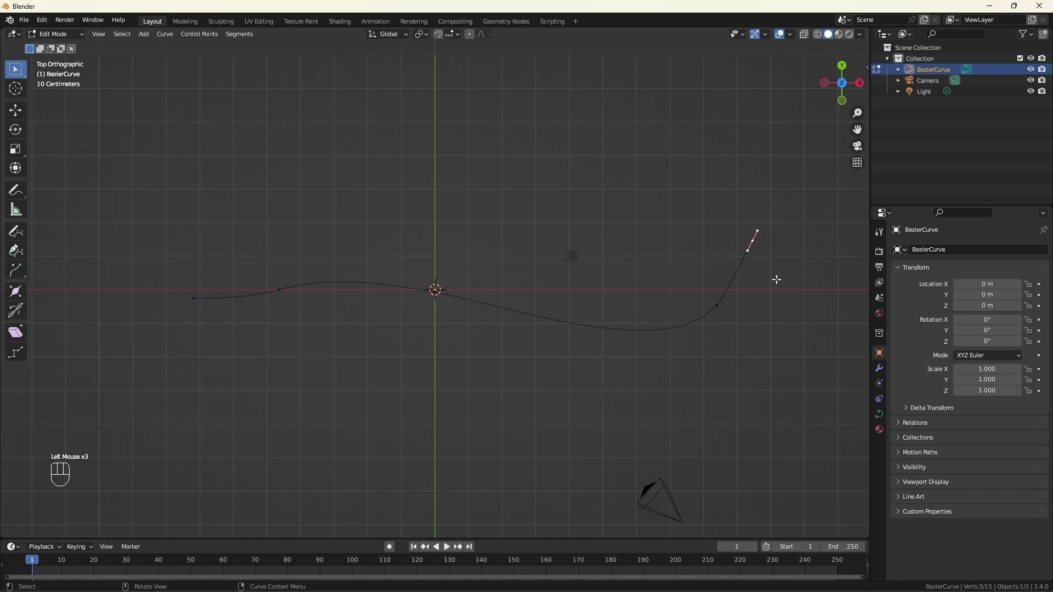
pyautogui.press('Tab')
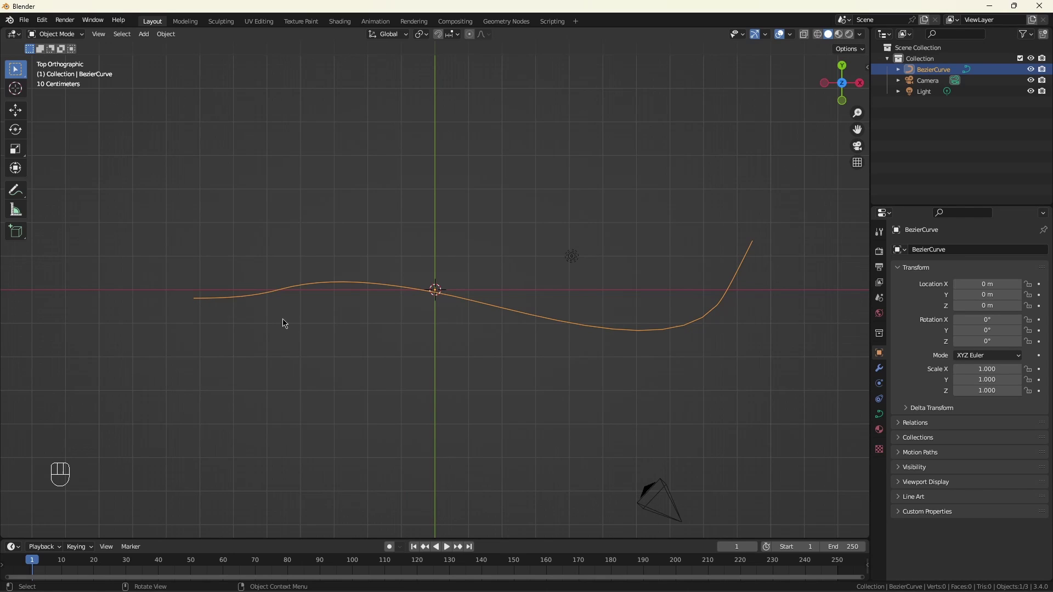
# Enlarge the timeline area and turn it into a Geometry Node Editor
pyautogui.moveTo(50, 538); pyautogui.dragTo(37, 212)
pyautogui.click(12, 220)
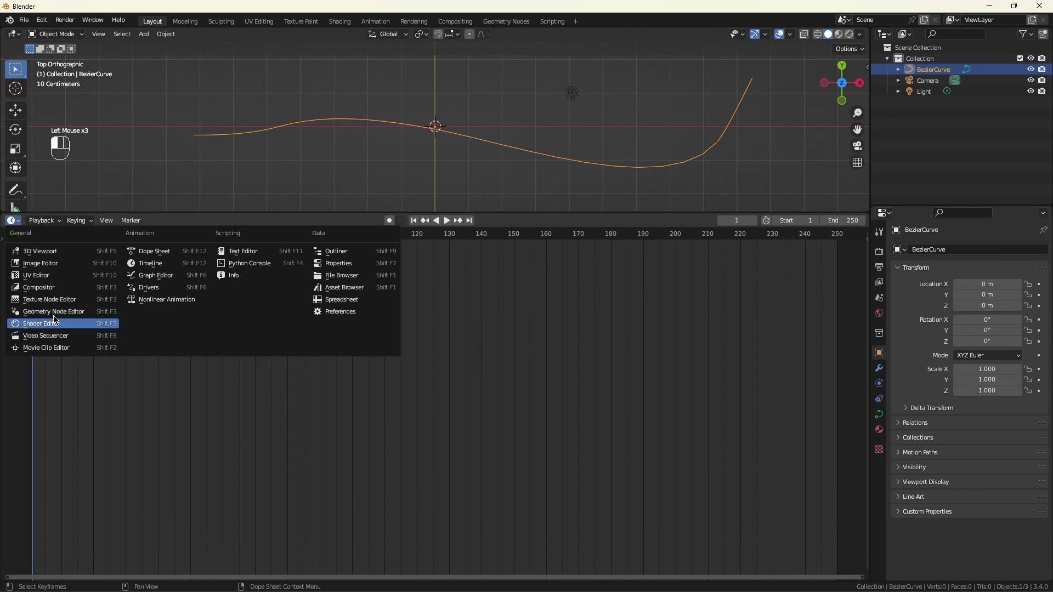
pyautogui.click(44, 321)
# Create a new geometry node tree on the curve and name it "Straighten path"
pyautogui.click(401, 220)
pyautogui.doubleClick(429, 220)
pyautogui.write('Straighten path')
pyautogui.press('Return')
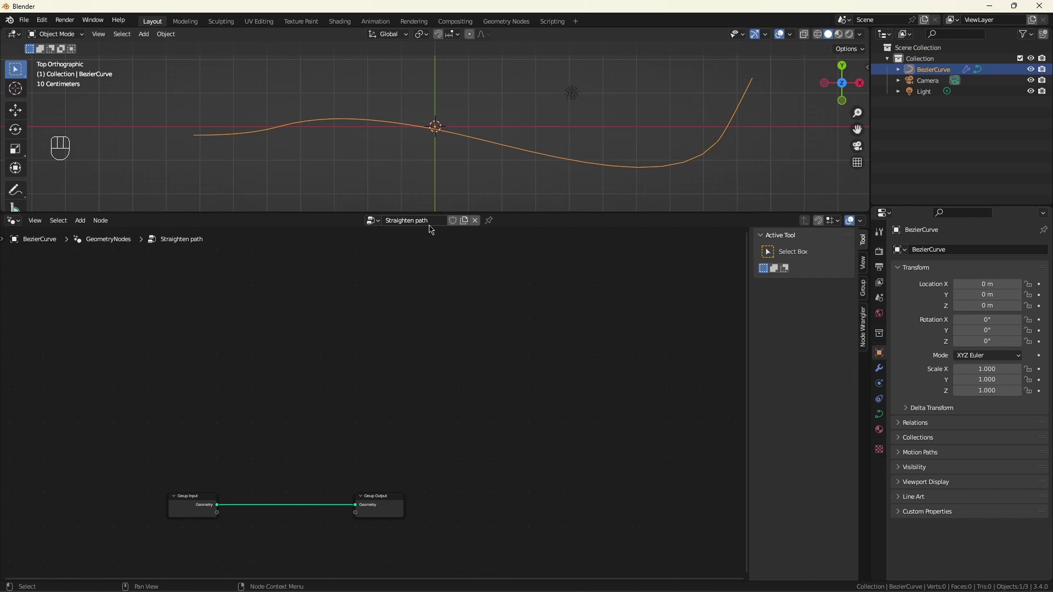
# Move the Group Input node aside and connect its Geometry to a new Resample Curve node
pyautogui.scroll(3, 269, 551)
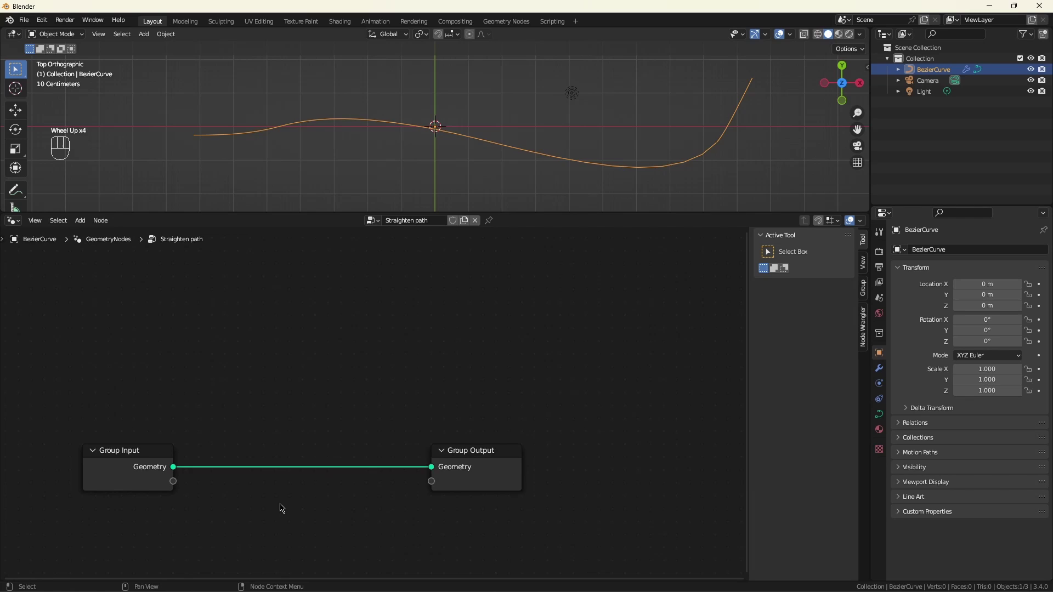
pyautogui.keyDown('ctrl'); pyautogui.moveTo(281, 505); pyautogui.dragTo(291, 439, button='right'); pyautogui.keyUp('ctrl')
pyautogui.moveTo(143, 456); pyautogui.dragTo(103, 390)
pyautogui.moveTo(133, 400); pyautogui.dragTo(160, 398)
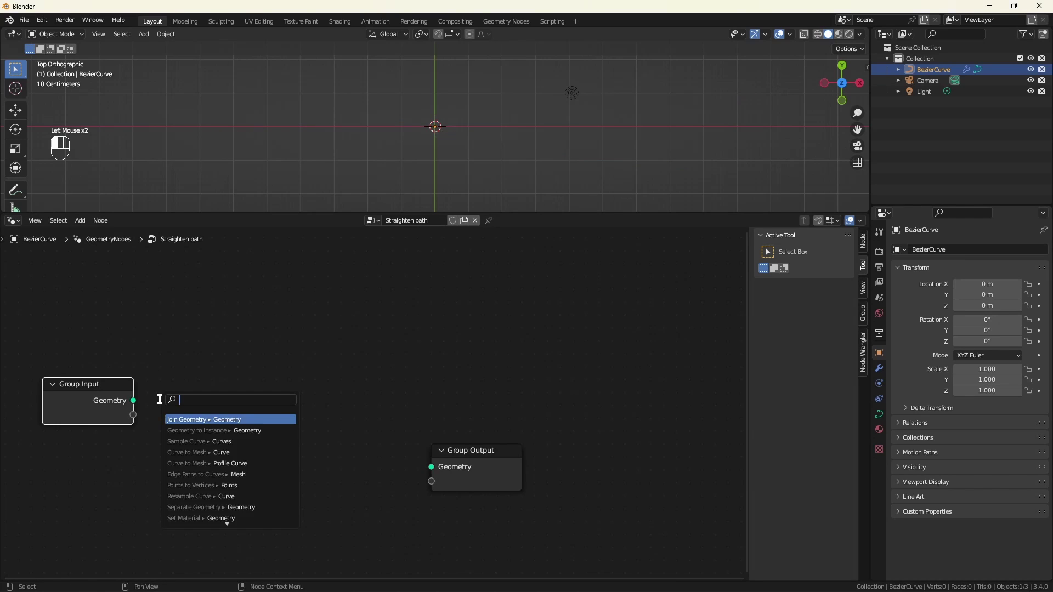
pyautogui.write('resa')
pyautogui.press('Return')
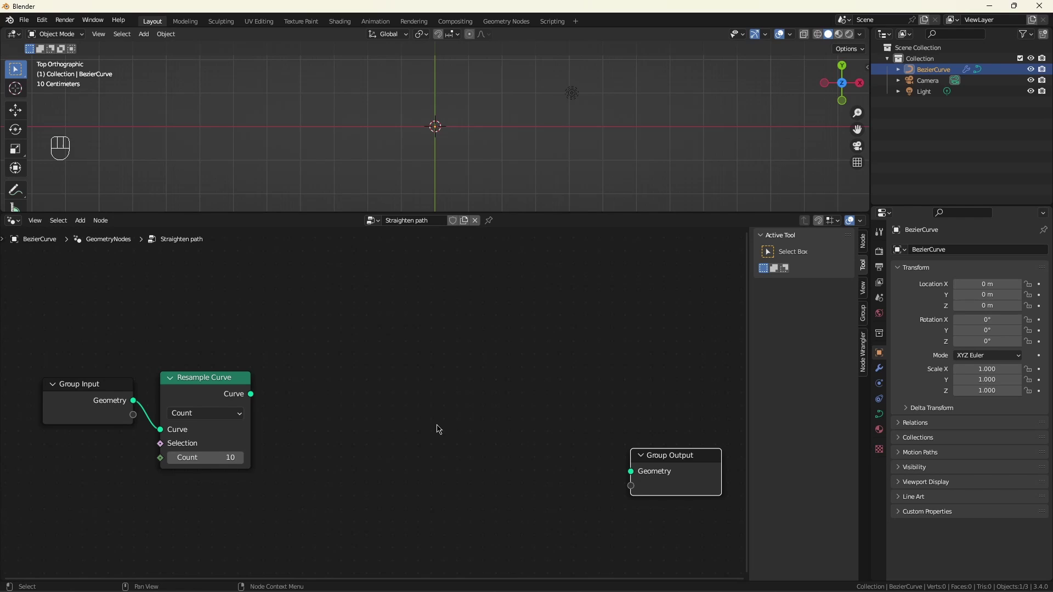
# Add a second Group Input node that feeds an exposed Count value into Resample Curve
pyautogui.scroll(-2, 510, 350)
pyautogui.scroll(2, 220, 482)
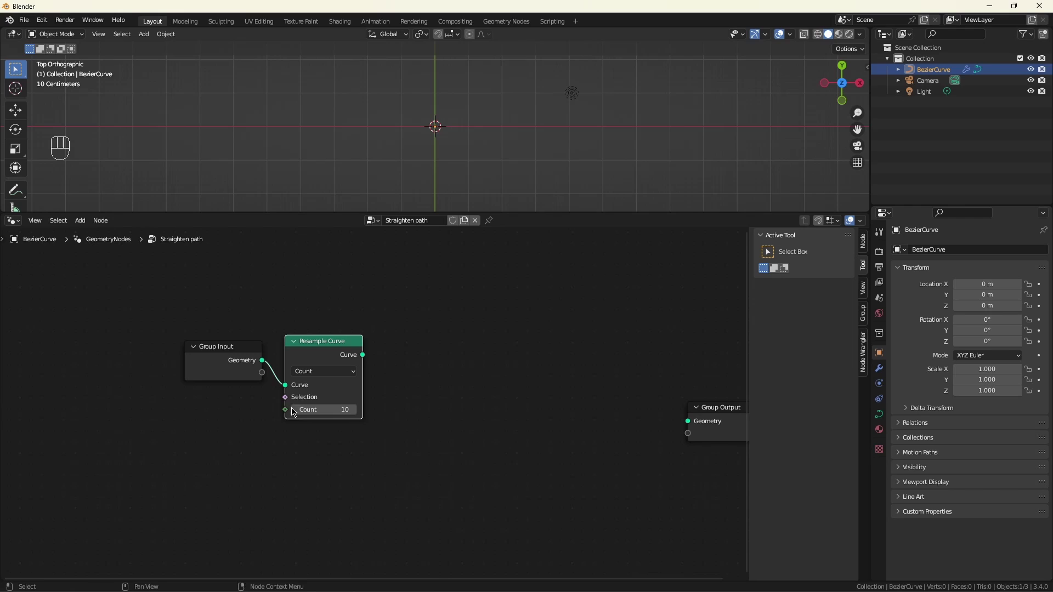
pyautogui.moveTo(285, 409); pyautogui.dragTo(244, 415)
pyautogui.write('group')
pyautogui.click(185, 441)
pyautogui.click(149, 439)
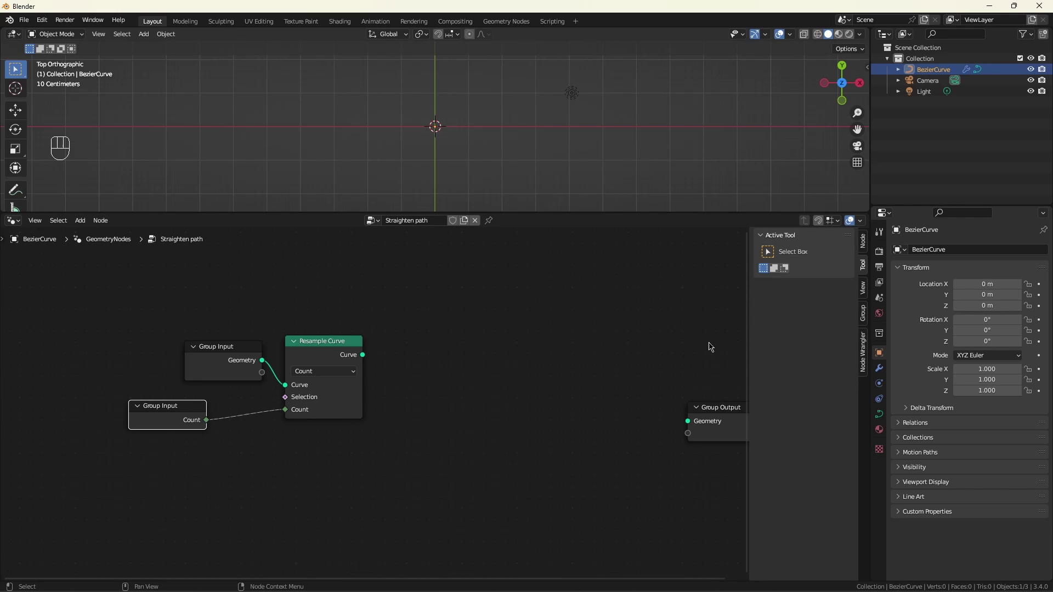
# Rename the node group's Count input to "Curve Detail"
pyautogui.click(863, 320)
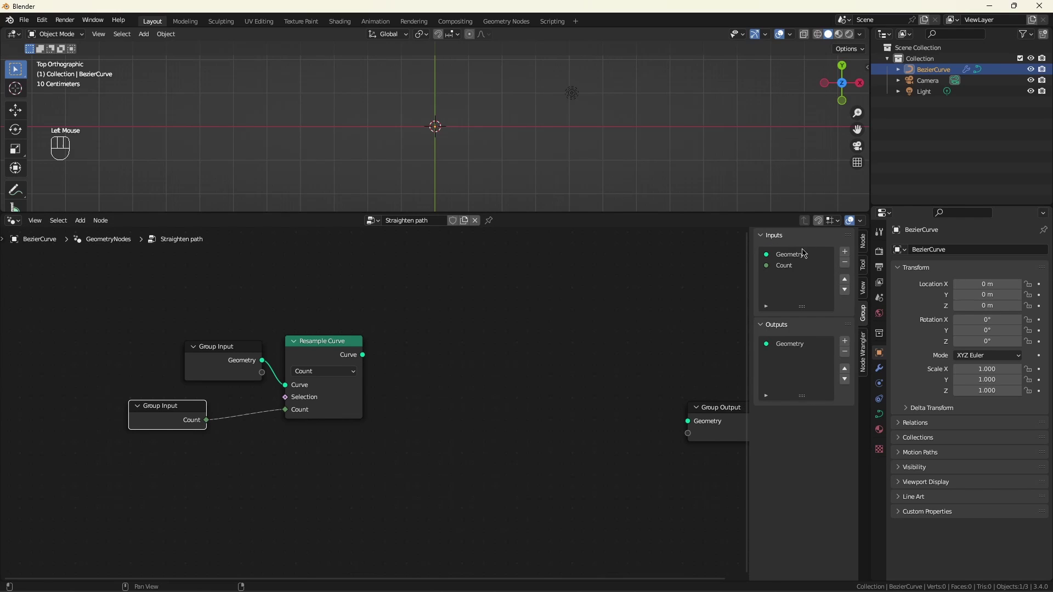
pyautogui.click(879, 368)
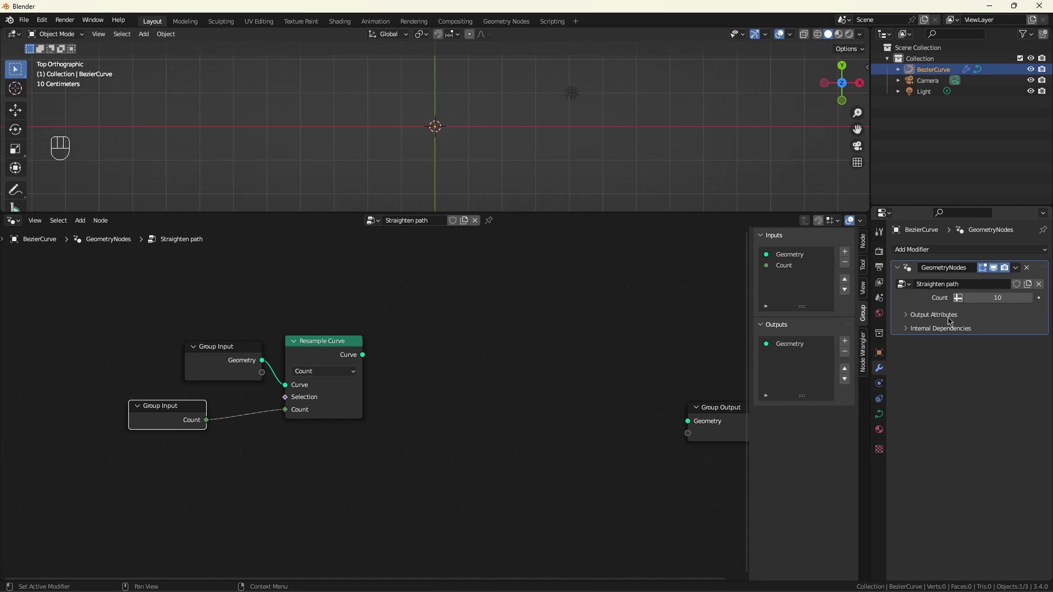
pyautogui.doubleClick(787, 265)
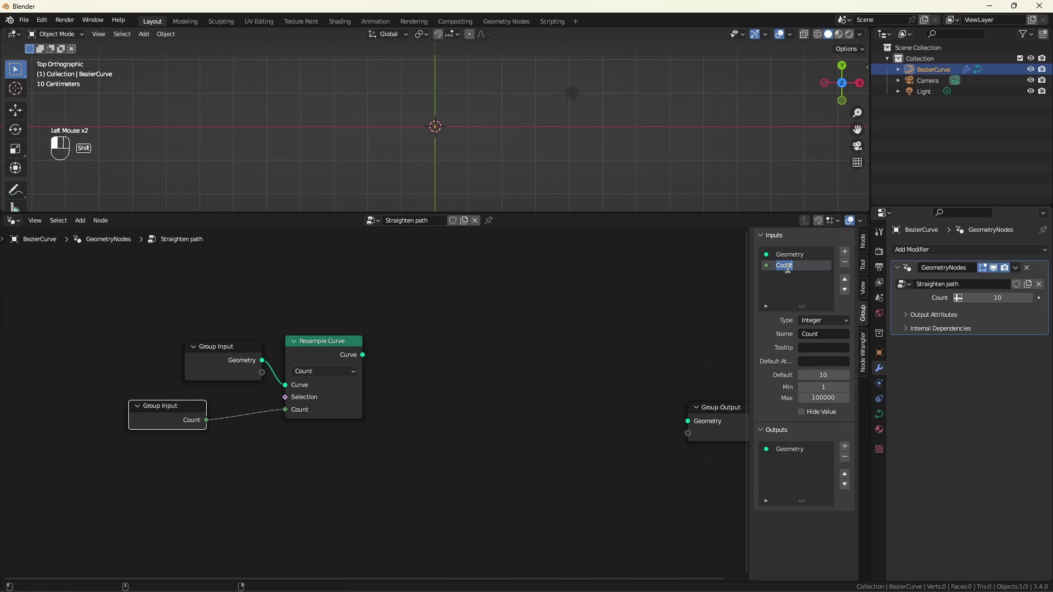
pyautogui.write('Curve Detail')
pyautogui.press('Return')
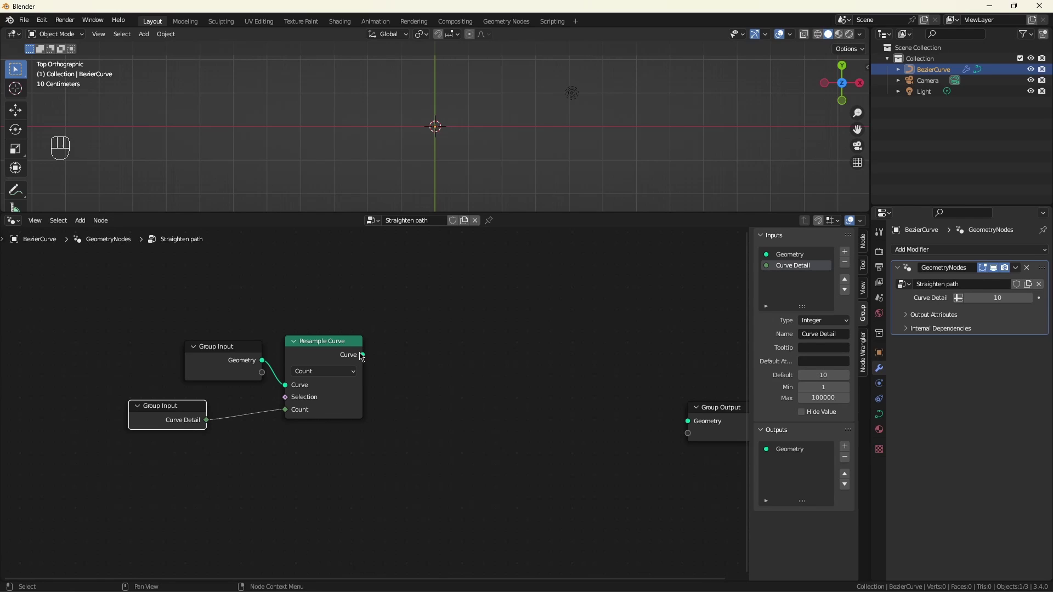
# Add a Curve to Mesh node between Resample Curve and Group Output
pyautogui.moveTo(362, 355); pyautogui.dragTo(419, 370)
pyautogui.write('curve to')
pyautogui.press('Return')
pyautogui.click(459, 364)
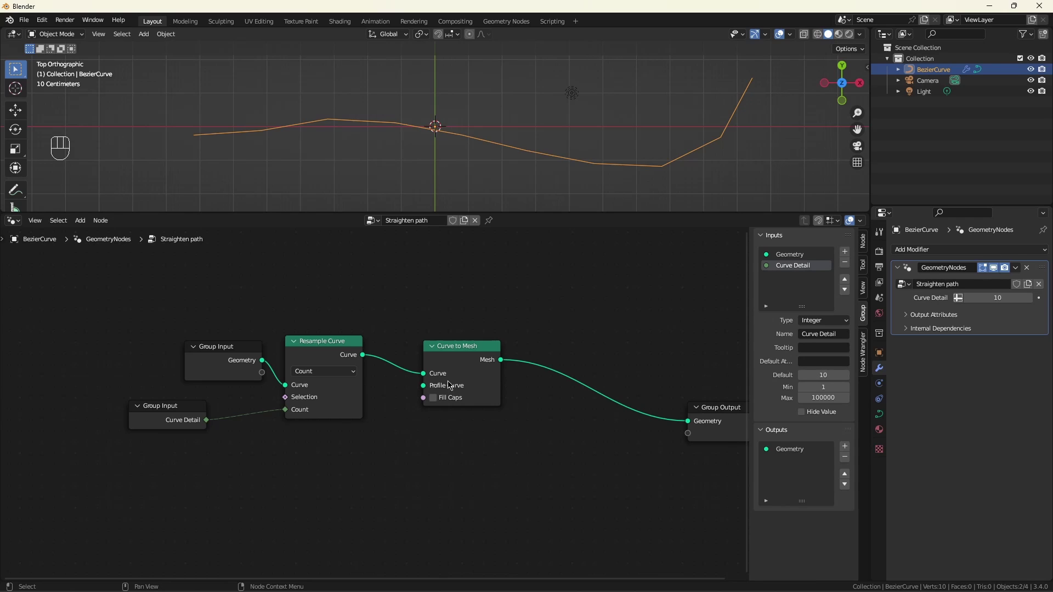
# Add a Curve Line node as the Profile Curve of Curve to Mesh
pyautogui.moveTo(423, 385); pyautogui.dragTo(377, 420)
pyautogui.write('curve line')
pyautogui.press('Return')
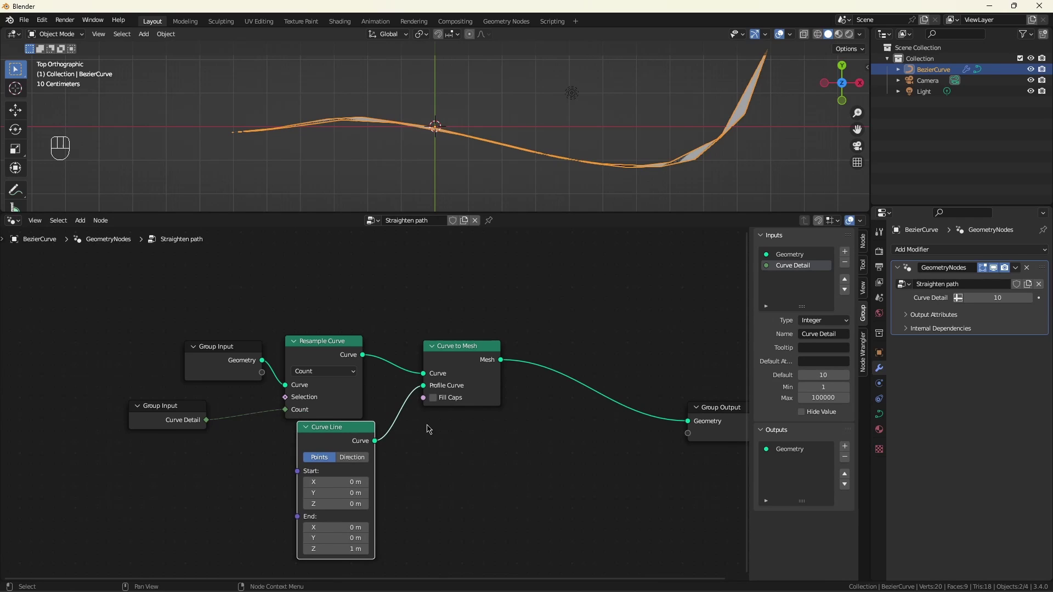
# Add a vector Multiply node feeding the Start of the Curve Line node
pyautogui.scroll(-2, 508, 472)
pyautogui.scroll(2, 508, 473)
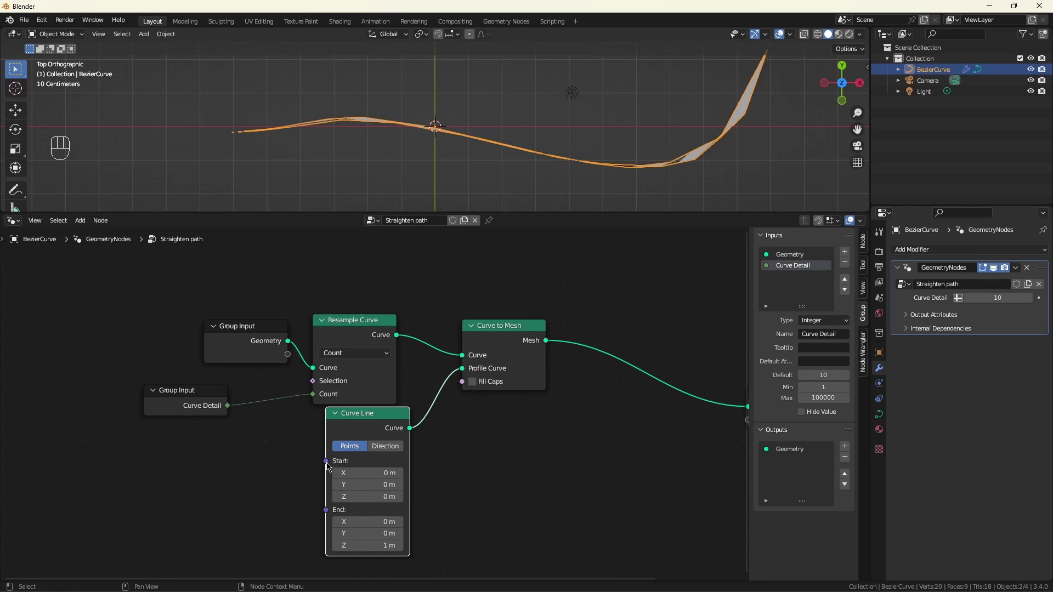
pyautogui.moveTo(326, 461); pyautogui.dragTo(295, 467)
pyautogui.write('mul')
pyautogui.press('Return')
pyautogui.click(315, 436)
# Add a group input named "Path Width" and set its type to Float
pyautogui.scroll(-3, 377, 398)
pyautogui.scroll(3, 212, 476)
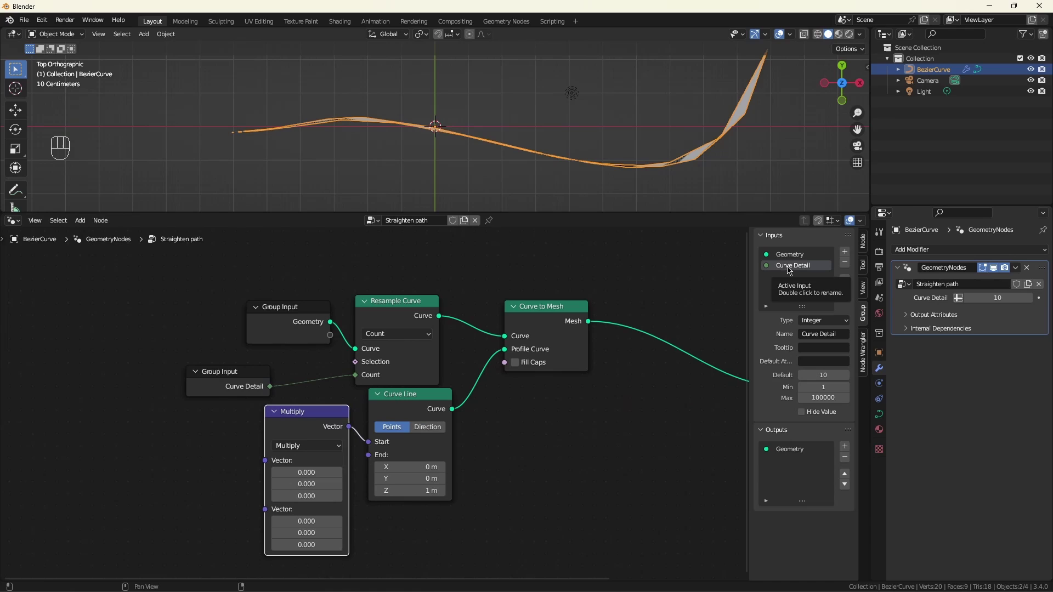
pyautogui.click(844, 251)
pyautogui.click(822, 335)
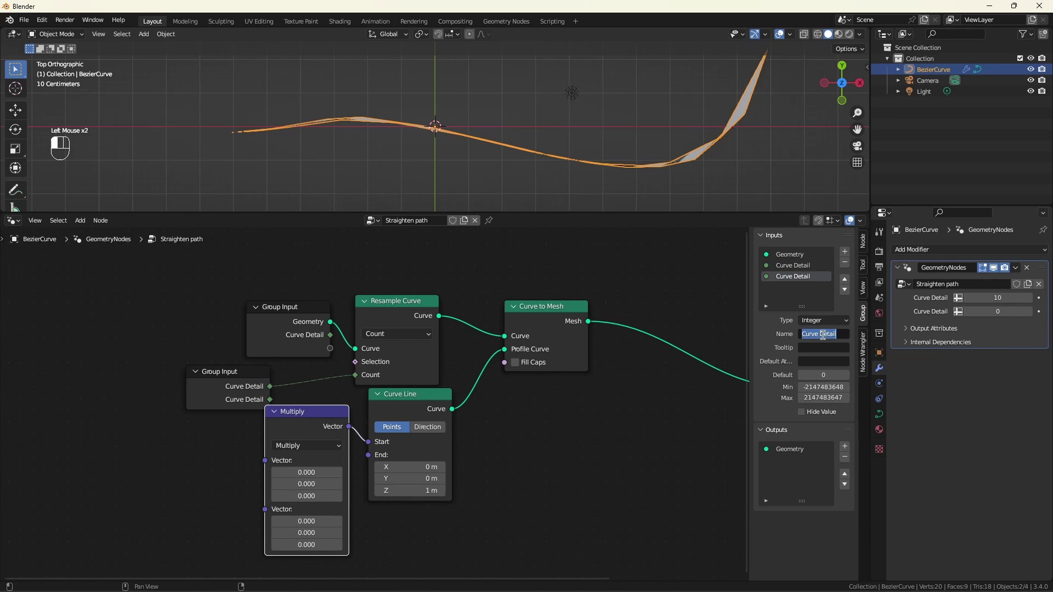
pyautogui.write('Path Width')
pyautogui.press('Return')
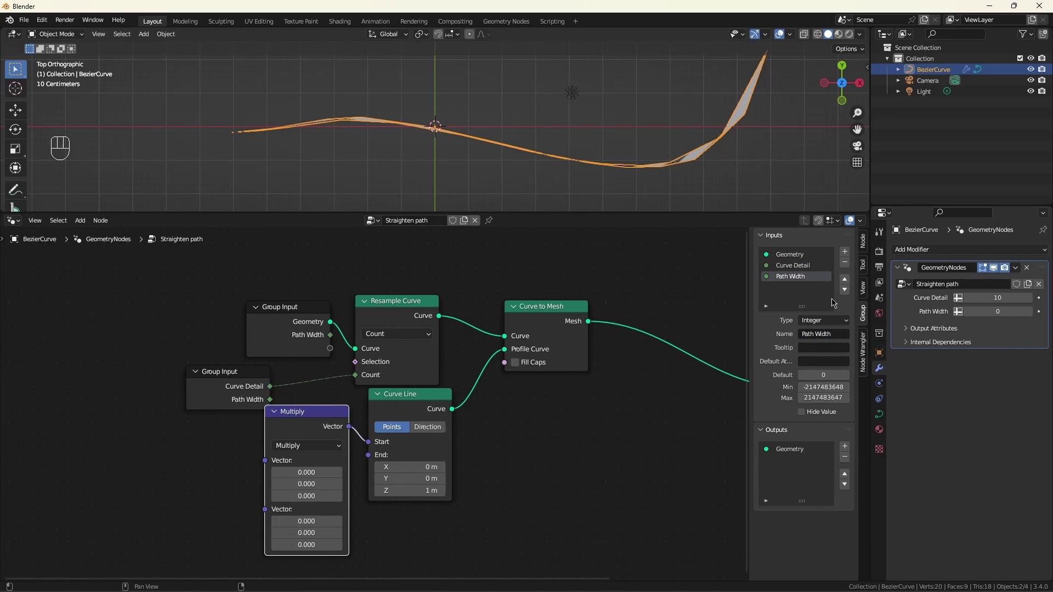
pyautogui.click(824, 320)
pyautogui.click(822, 333)
# Move the second Group Input node away from the others and connect Path Width to the Multiply node's first vector
pyautogui.click(229, 385)
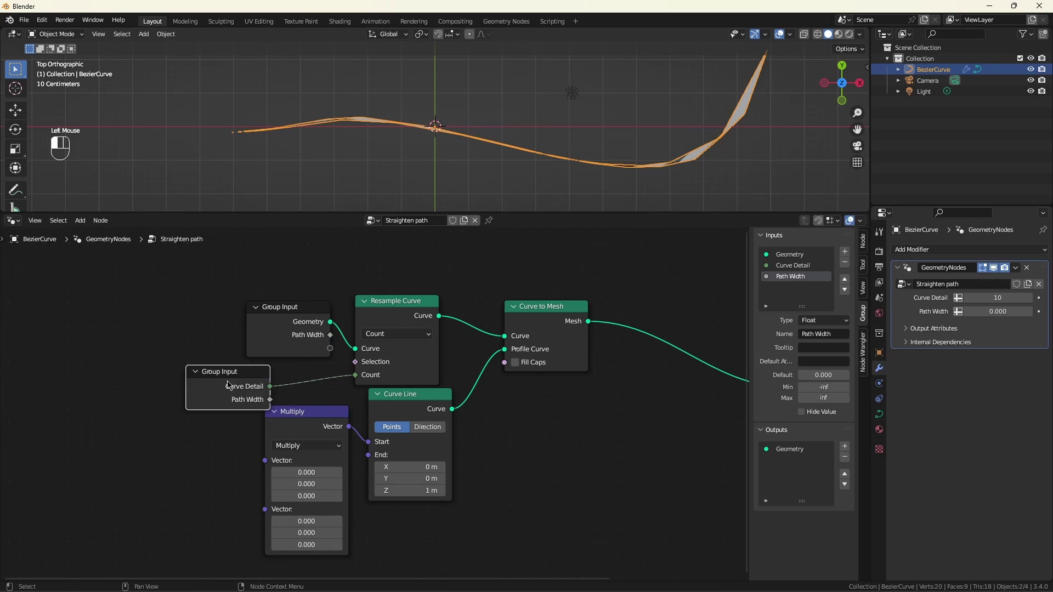
pyautogui.moveTo(229, 385); pyautogui.dragTo(55, 389)
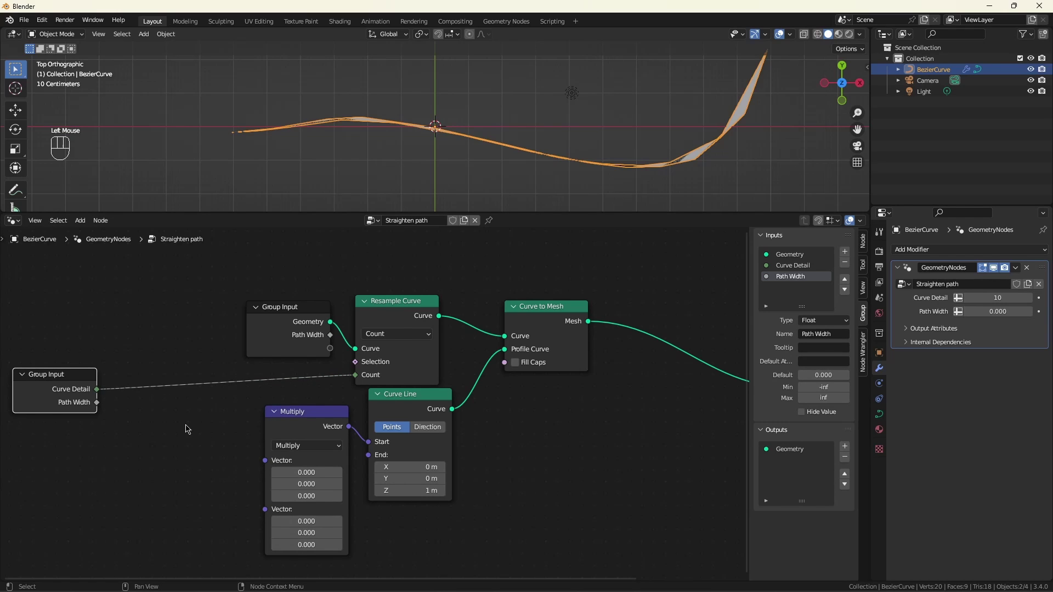
pyautogui.scroll(-1, 96, 408)
pyautogui.moveTo(79, 361); pyautogui.dragTo(236, 415)
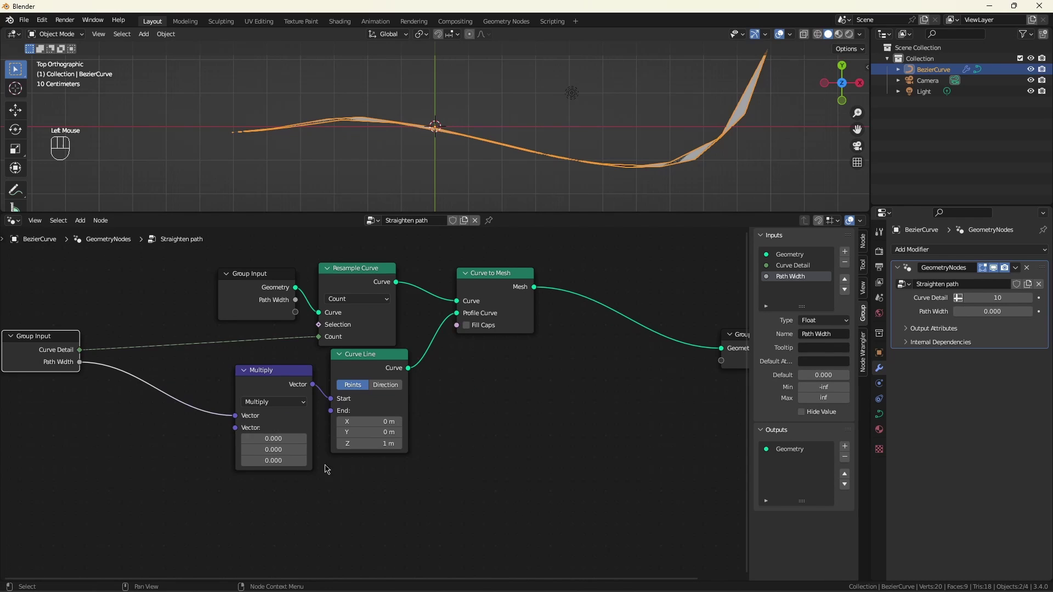
# Set the Multiply node's second vector X to 1 and duplicate the node below with its Path Width link kept
pyautogui.click(289, 439)
pyautogui.write('1')
pyautogui.press('Return')
pyautogui.click(274, 377)
pyautogui.hotkey('ctrl', 'shift', 'd')
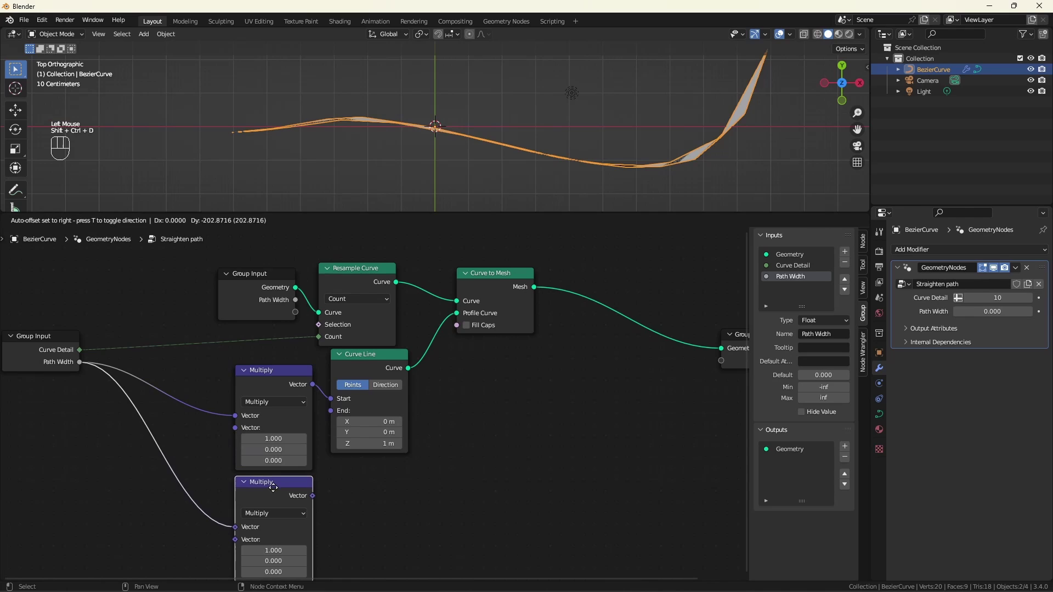
pyautogui.click(273, 486)
# Set the upper Multiply node's X factor to -1 and connect the duplicate Multiply to the Curve Line's End
pyautogui.click(273, 439)
pyautogui.write('-1')
pyautogui.press('Return')
pyautogui.moveTo(312, 496); pyautogui.dragTo(330, 410)
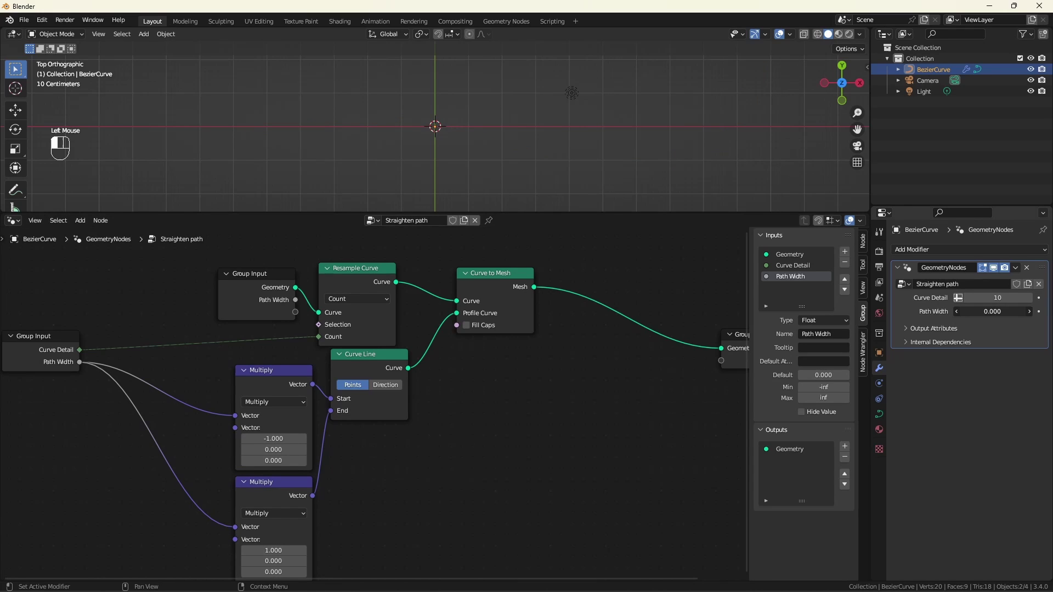
# Set the modifier's Path Width to 0.220 and collapse both Multiply nodes, stacking them closely together
pyautogui.moveTo(992, 311); pyautogui.dragTo(1018, 311)
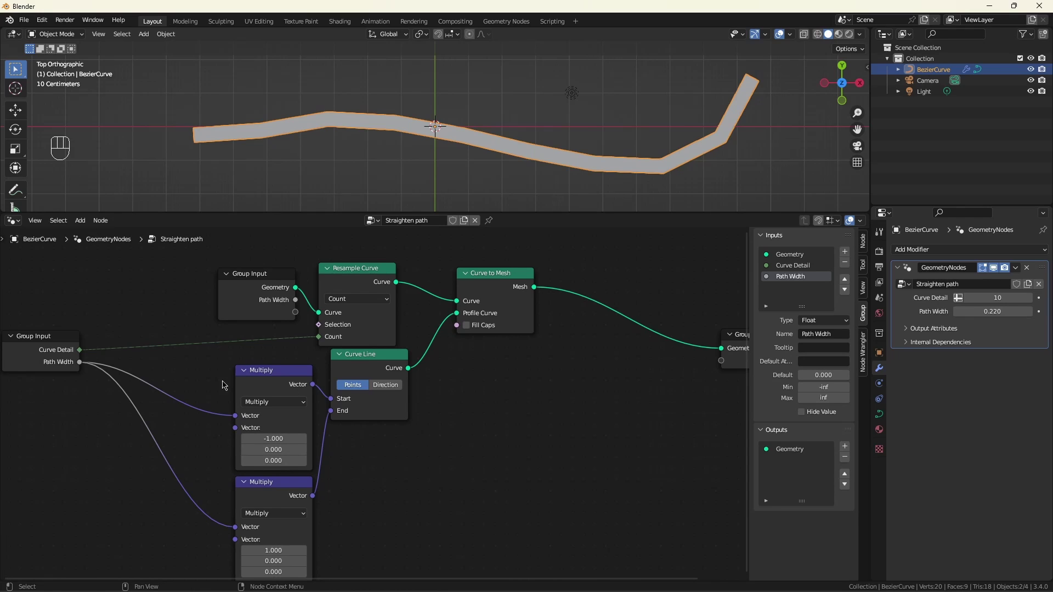
pyautogui.click(243, 371)
pyautogui.click(244, 482)
pyautogui.moveTo(251, 483); pyautogui.dragTo(253, 396)
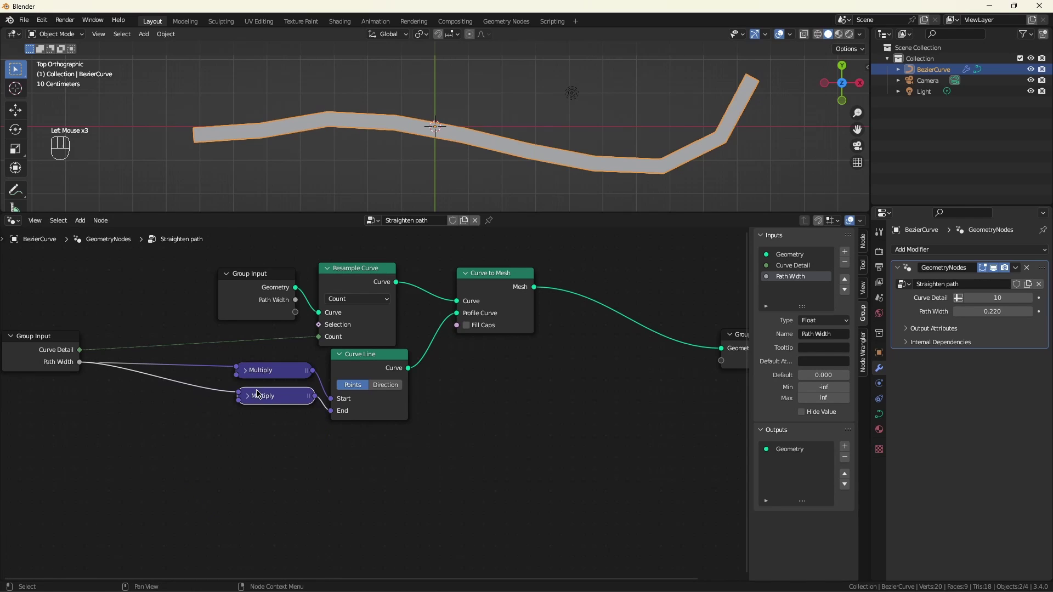
# Shift Group Output further along to make room and add a UV Unwrap node below Curve to Mesh
pyautogui.moveTo(614, 404); pyautogui.dragTo(389, 474, button='middle')
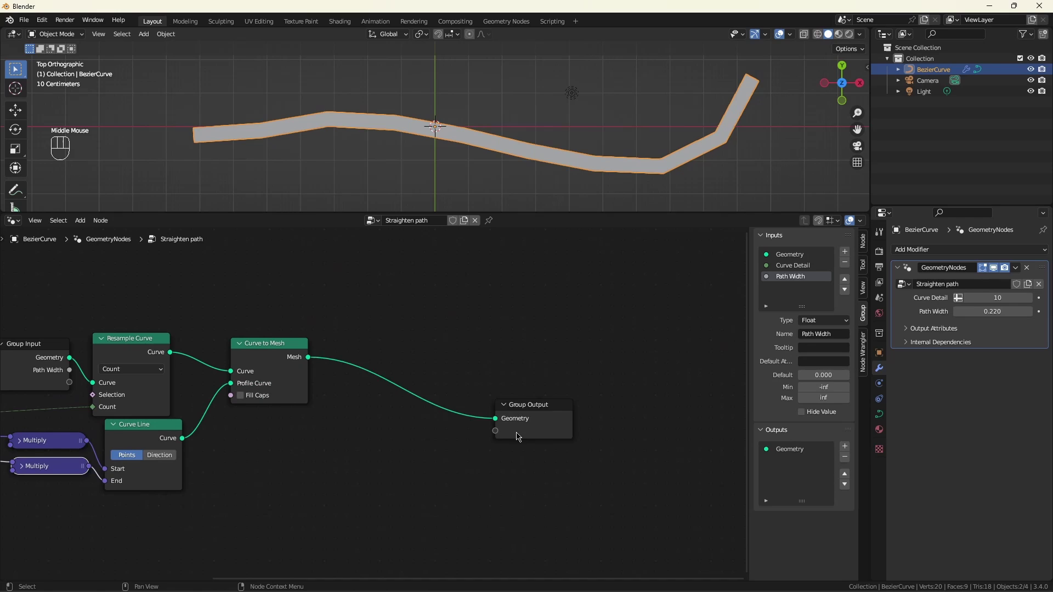
pyautogui.moveTo(515, 434); pyautogui.dragTo(607, 437)
pyautogui.click(459, 450)
pyautogui.hotkey('shift', 'a')
pyautogui.click(458, 449)
pyautogui.write('st')
pyautogui.press('BackSpace')
pyautogui.press('BackSpace')
pyautogui.write('uv')
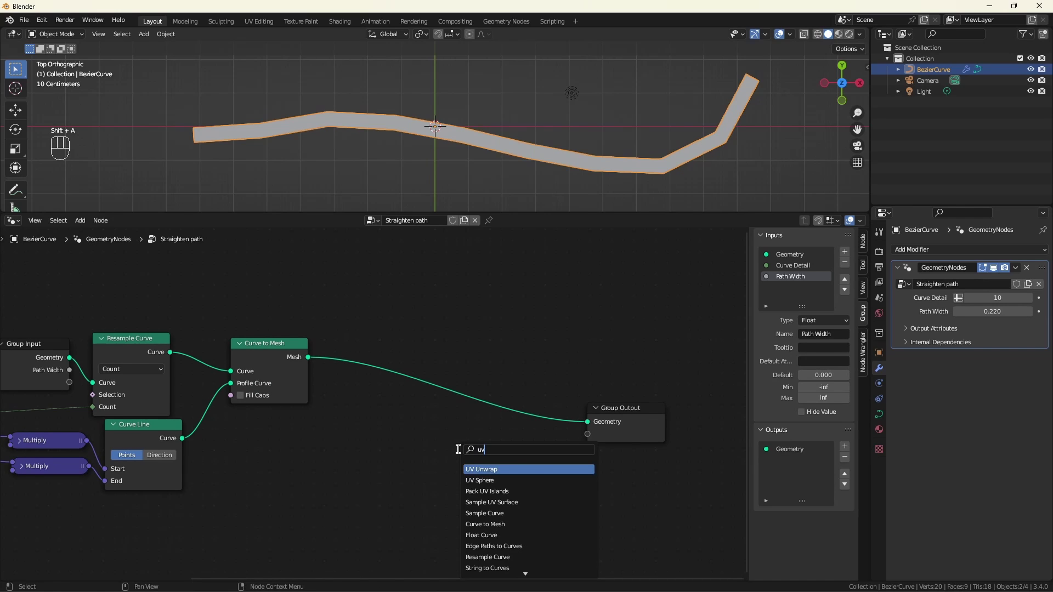
pyautogui.click(470, 468)
pyautogui.click(379, 425)
pyautogui.moveTo(346, 427); pyautogui.dragTo(318, 425)
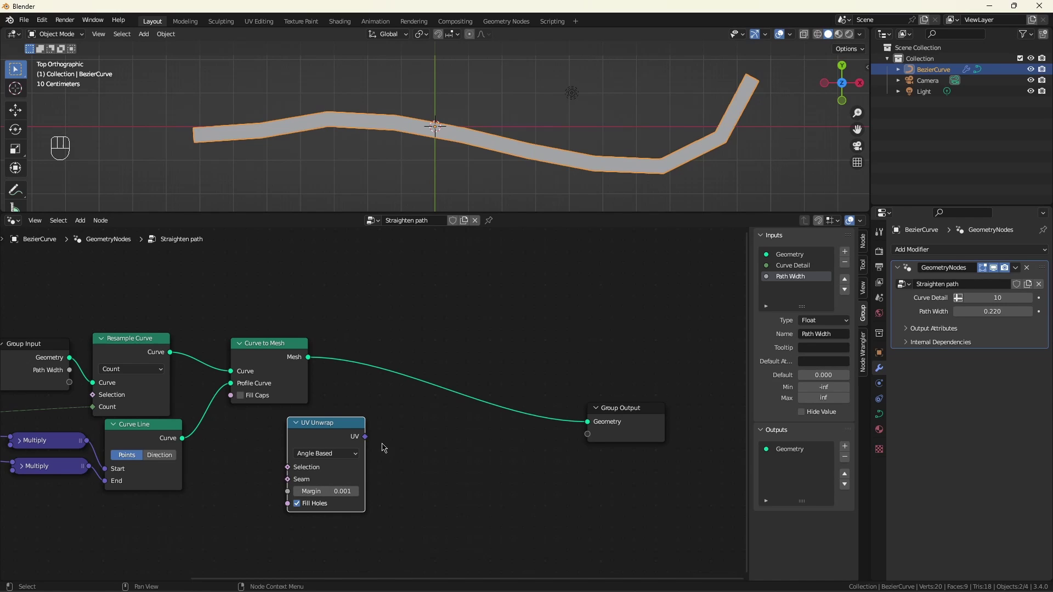
# Insert a Store Named Attribute node between Curve to Mesh and Group Output
pyautogui.hotkey('shift', 'a')
pyautogui.write('sto')
pyautogui.click(404, 464)
pyautogui.click(415, 348)
# Set the Store Named Attribute node's data type to Vector and its attribute name to "UVUnwrap"
pyautogui.click(443, 382)
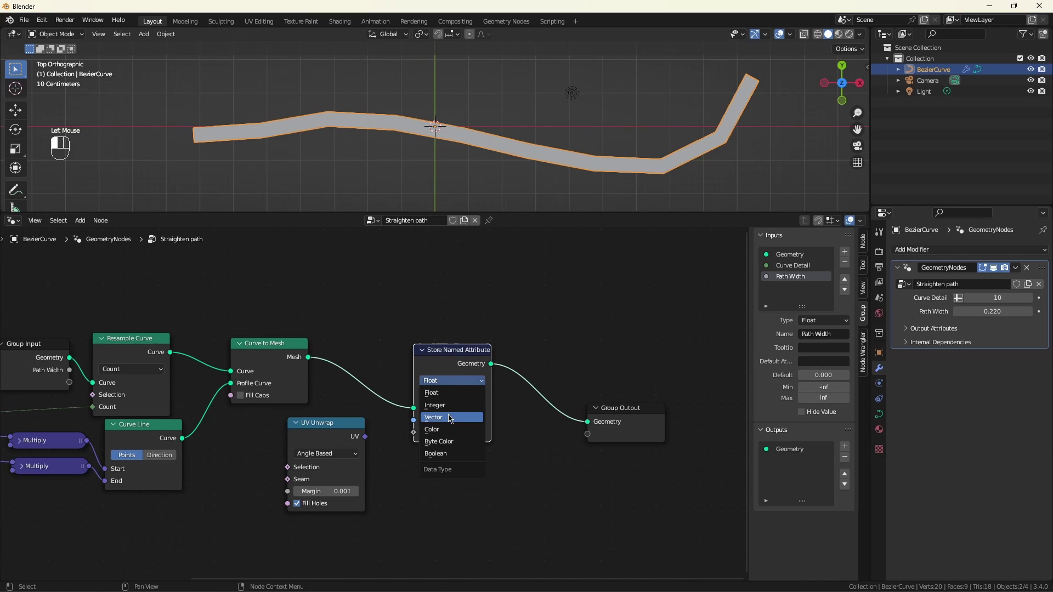
pyautogui.click(447, 416)
pyautogui.click(460, 420)
pyautogui.write('UVUnwrap')
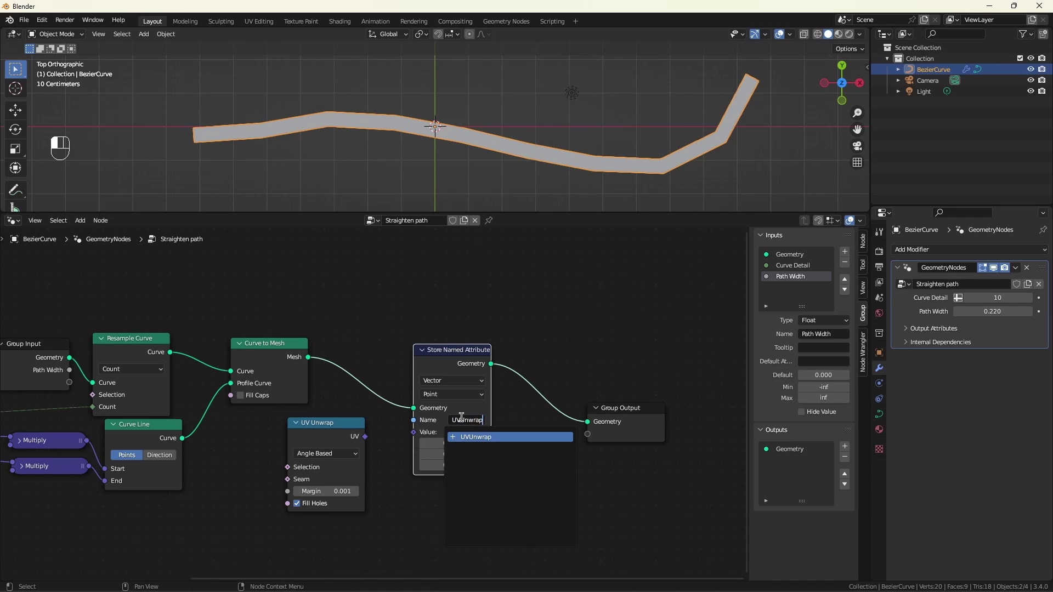
pyautogui.press('Return')
# Connect the UV Unwrap output to the Store Named Attribute's Value and set the attribute's domain to Face Corner
pyautogui.moveTo(365, 436); pyautogui.dragTo(414, 432)
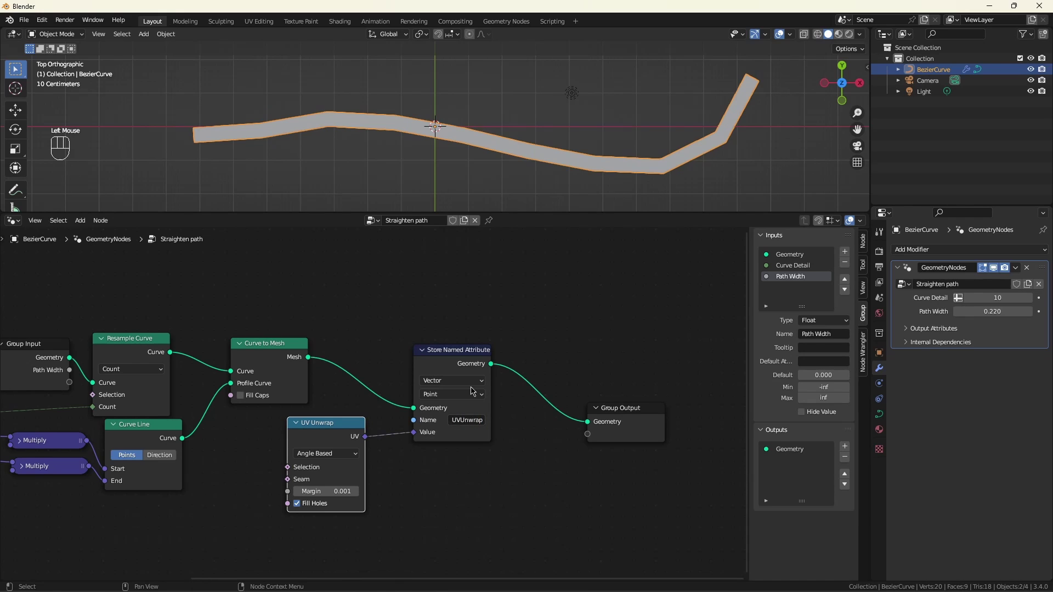
pyautogui.click(452, 394)
pyautogui.click(452, 425)
pyautogui.click(403, 318)
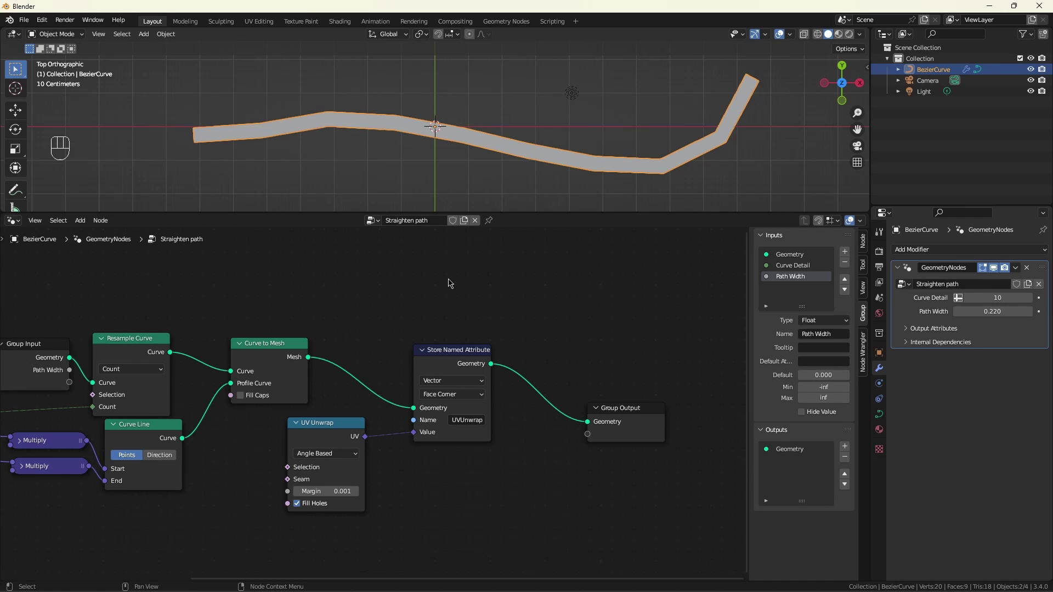
# Split the 3D viewport and turn the new area into an Asset Browser showing the User Library
pyautogui.moveTo(2, 29); pyautogui.dragTo(487, 32)
pyautogui.click(343, 77)
pyautogui.hotkey('shift', 'F1')
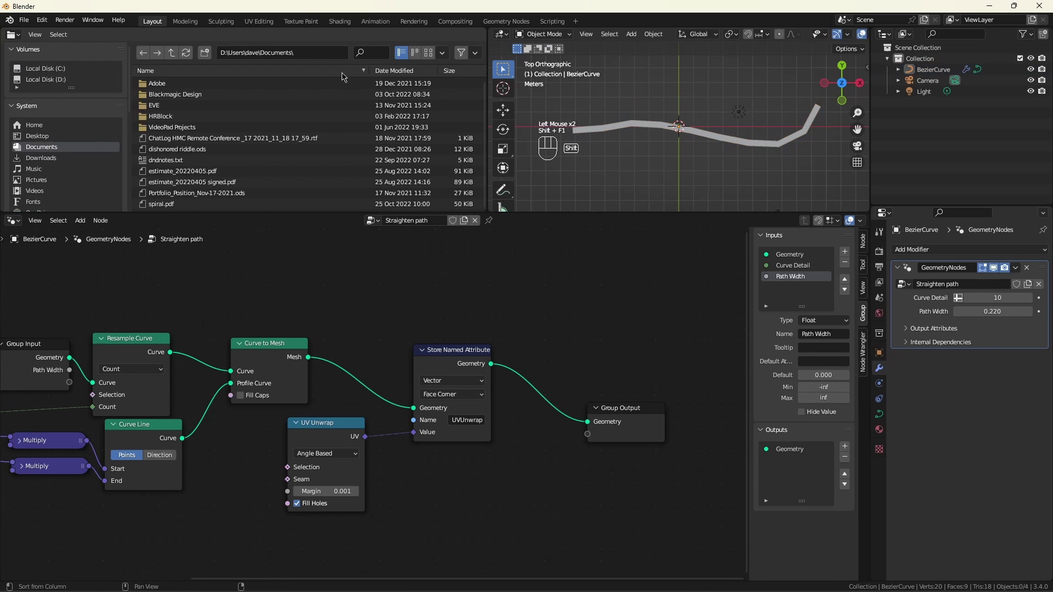
pyautogui.hotkey('shift', 'F1')
pyautogui.click(60, 51)
pyautogui.click(66, 98)
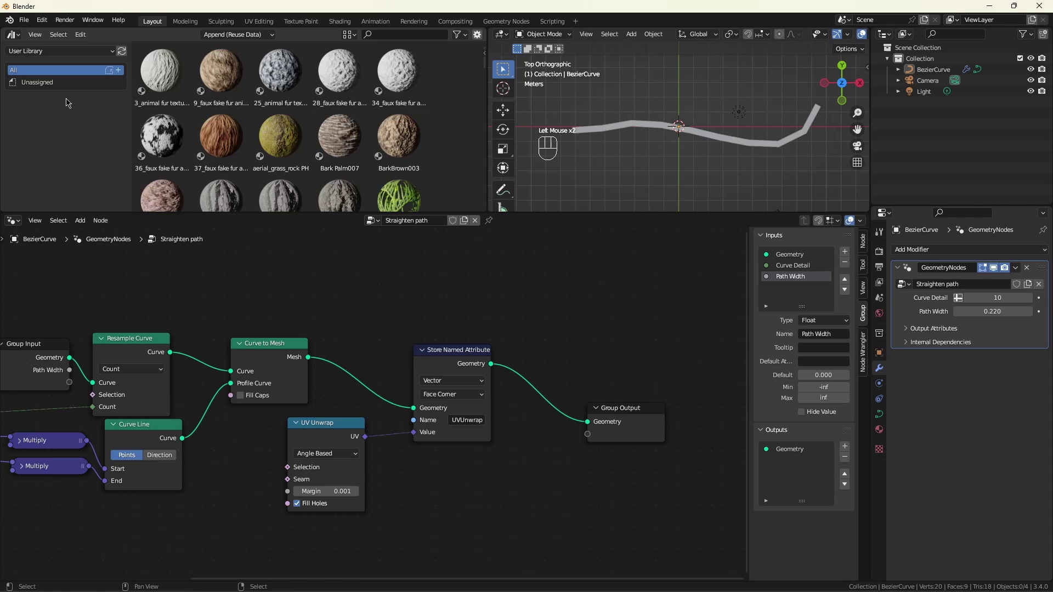
# Find the floor_klinkers_04 material in the User Library and apply it to the path curve
pyautogui.scroll(-9, 432, 133)
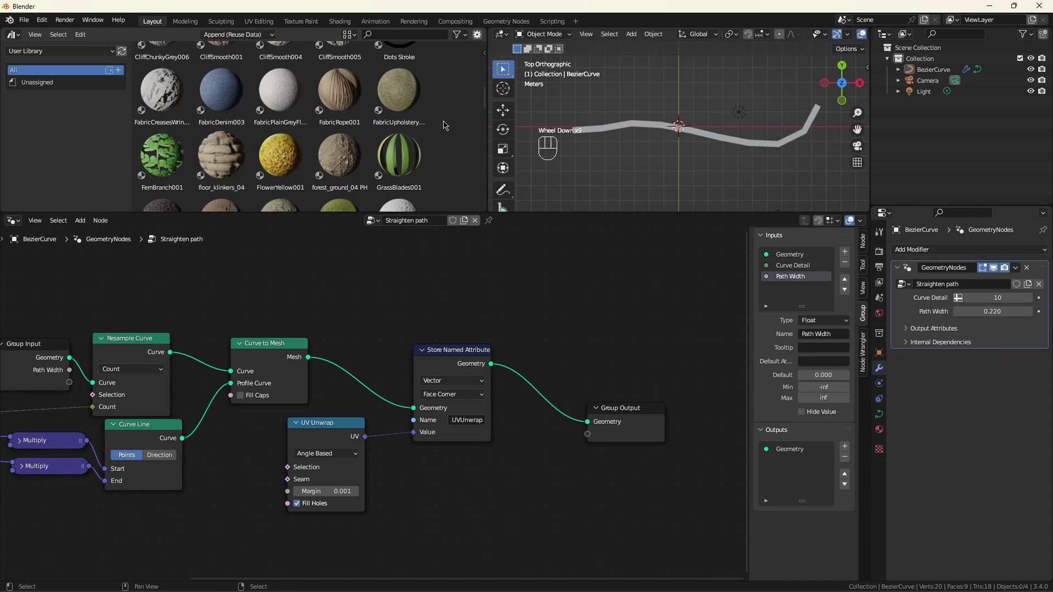
pyautogui.scroll(9, 444, 126)
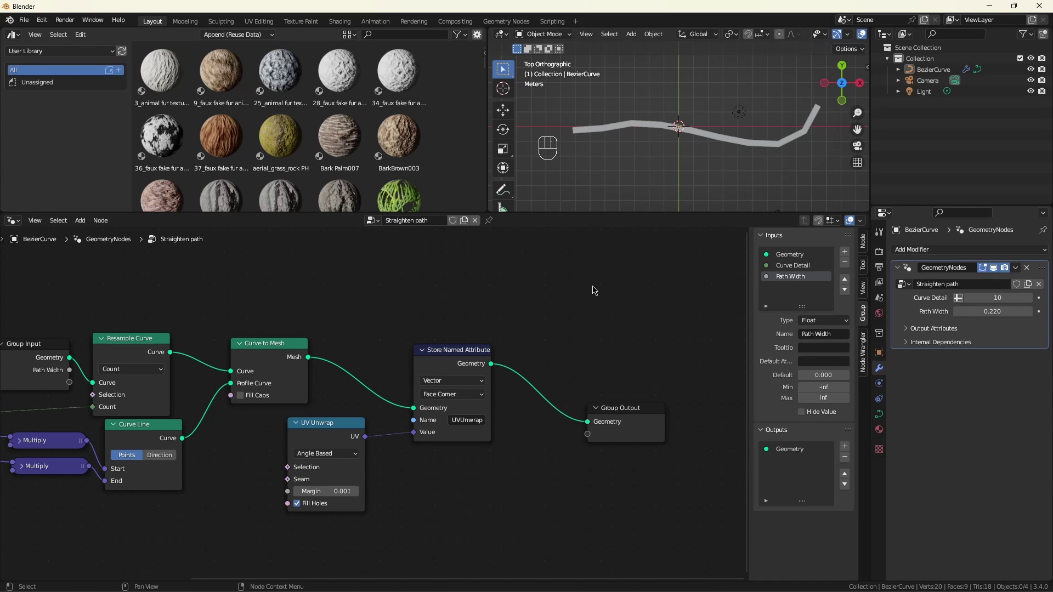
pyautogui.scroll(-12, 221, 110)
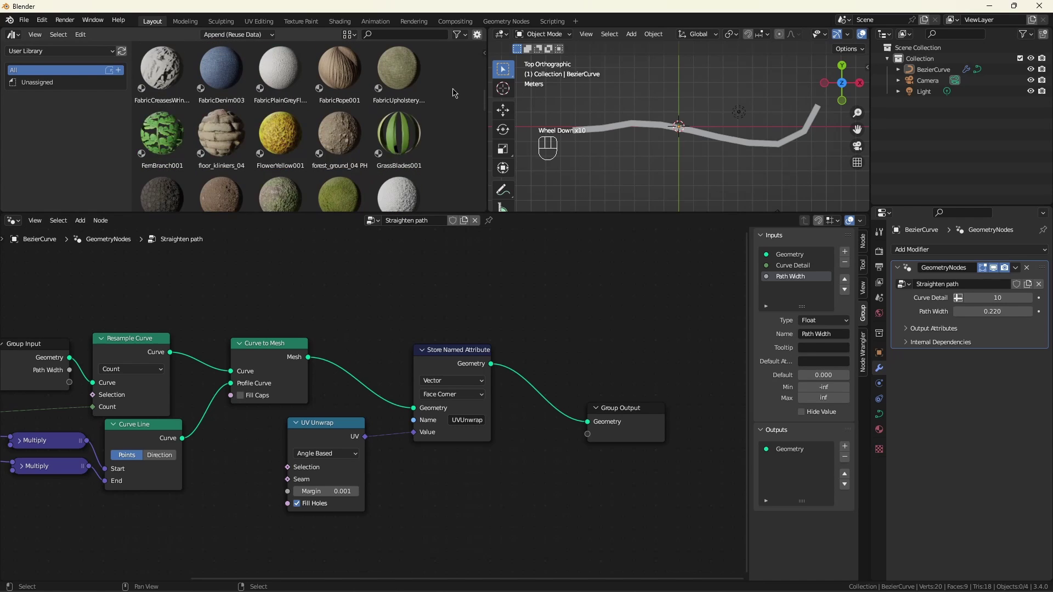
pyautogui.click(221, 90)
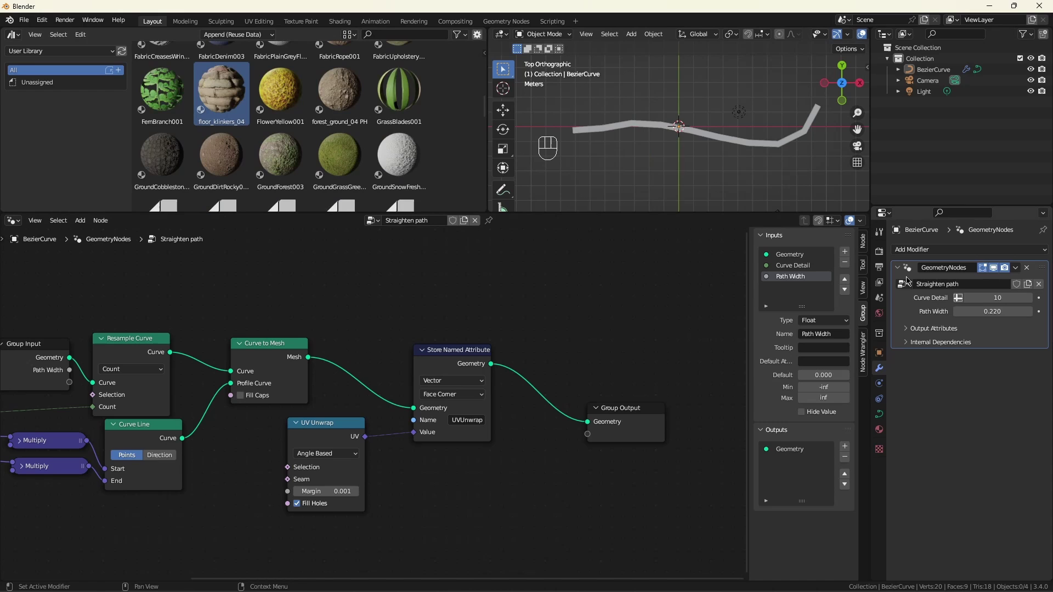
# Set the render engine to Cycles, widen the 3D viewport and switch it to Rendered shading
pyautogui.click(879, 251)
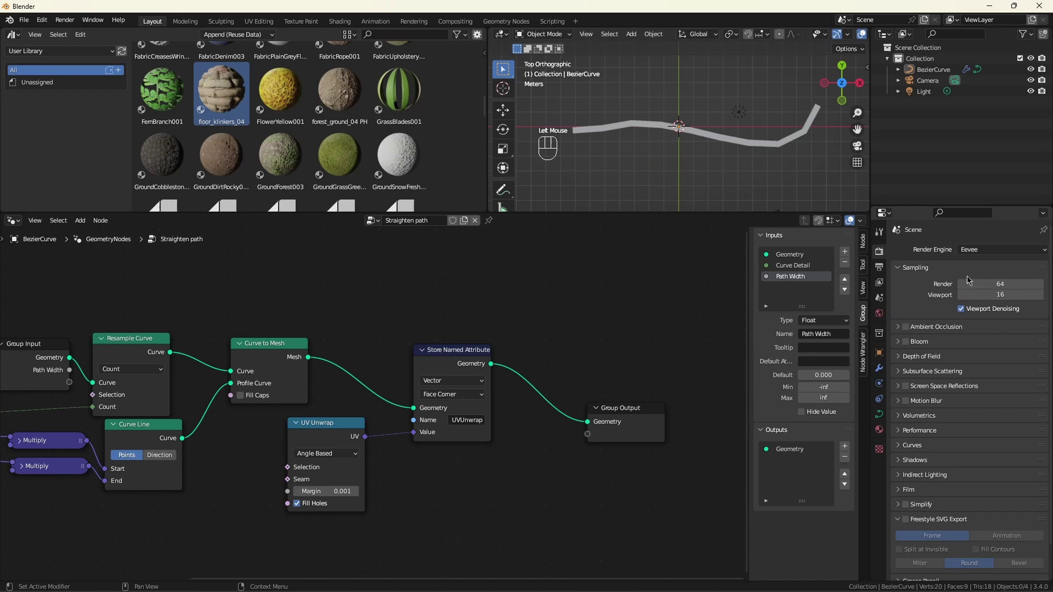
pyautogui.click(972, 250)
pyautogui.click(982, 287)
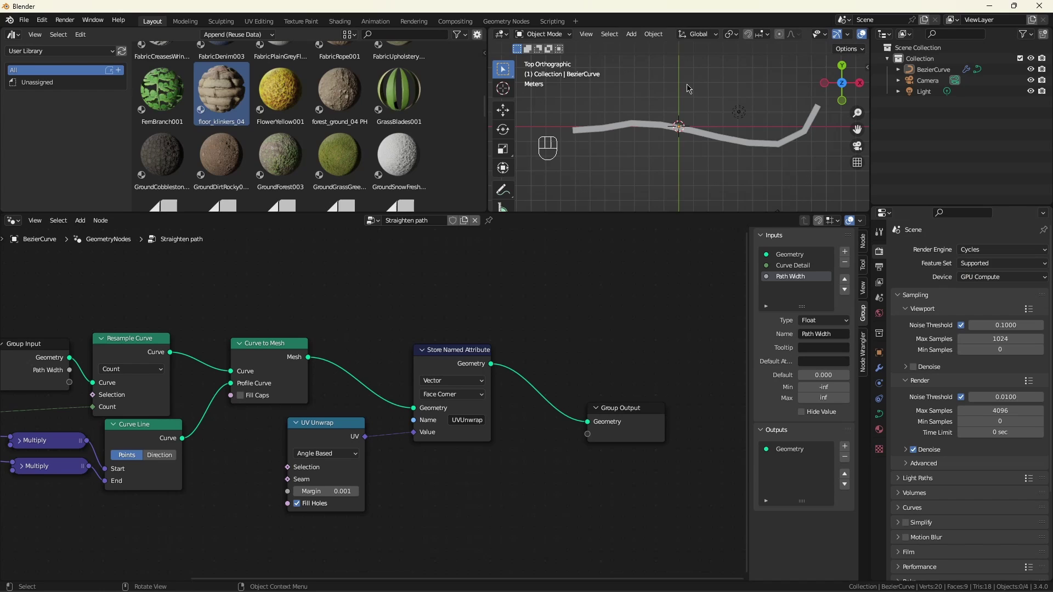
pyautogui.moveTo(487, 115); pyautogui.dragTo(298, 116)
pyautogui.click(850, 35)
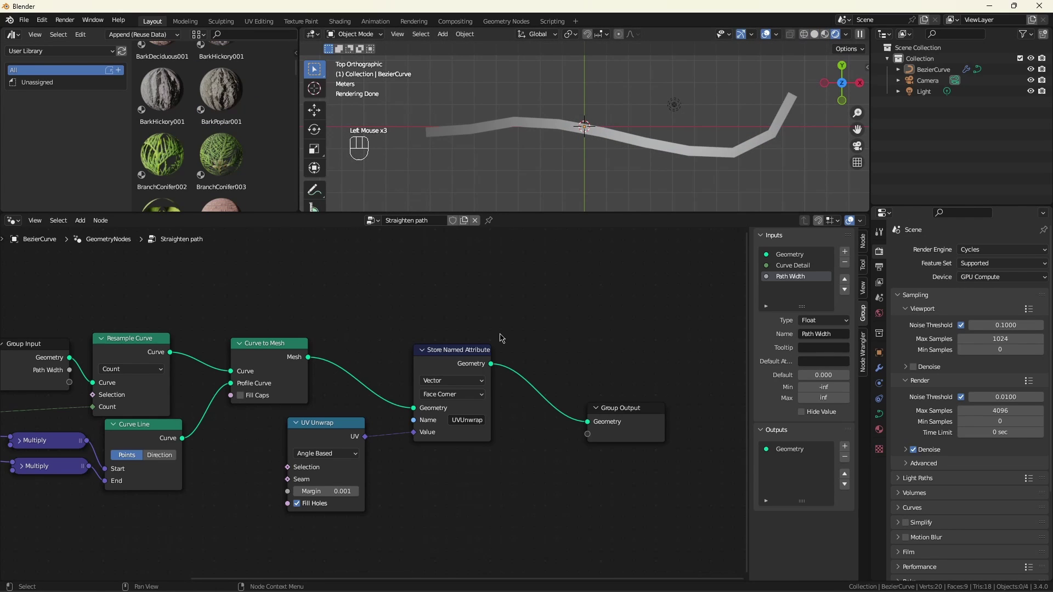
# Insert a Set Material node between Store Named Attribute and Group Output and assign it the floor_klinkers_04 material
pyautogui.hotkey('shift', 'a')
pyautogui.click(497, 329)
pyautogui.write('se m')
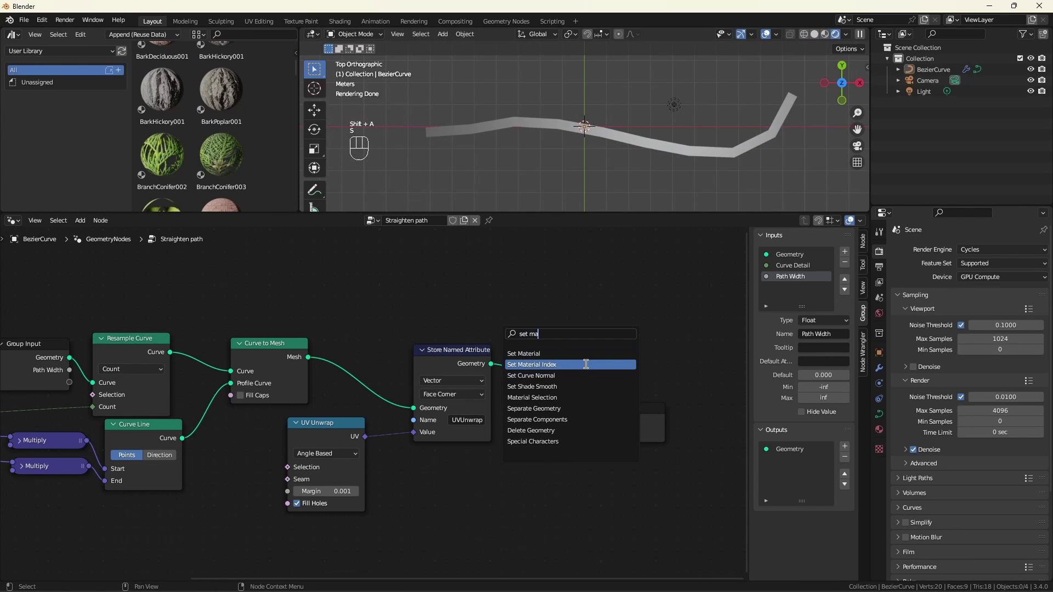
pyautogui.click(585, 354)
pyautogui.click(594, 386)
pyautogui.click(574, 406)
pyautogui.click(575, 425)
pyautogui.scroll(1, 682, 157)
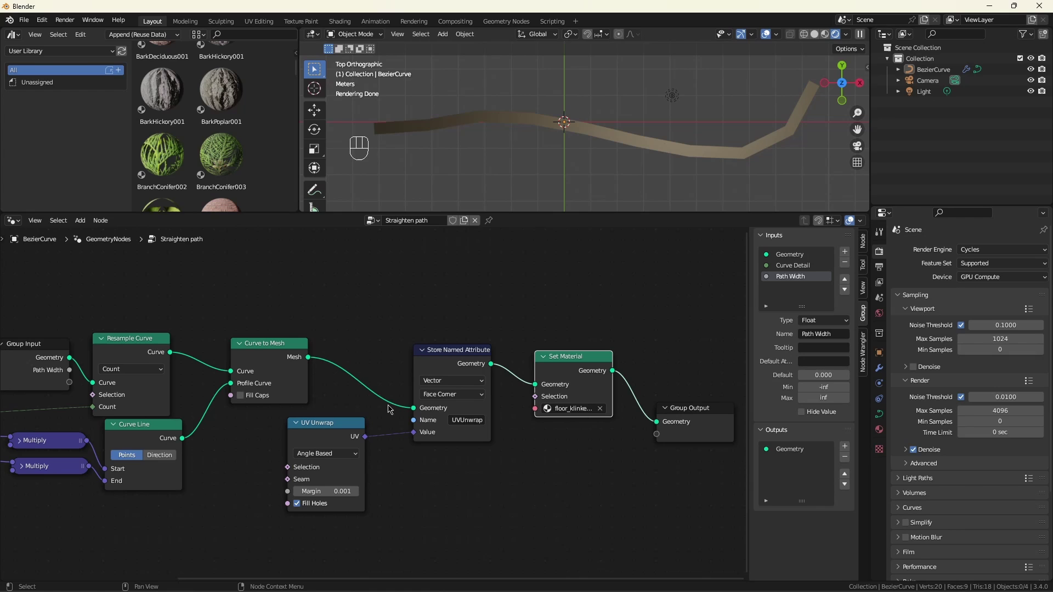
# Enlarge the Asset Browser area and turn it into a Shader Editor showing the material's Texture Coordinate and Mapping nodes
pyautogui.moveTo(299, 167); pyautogui.dragTo(427, 168)
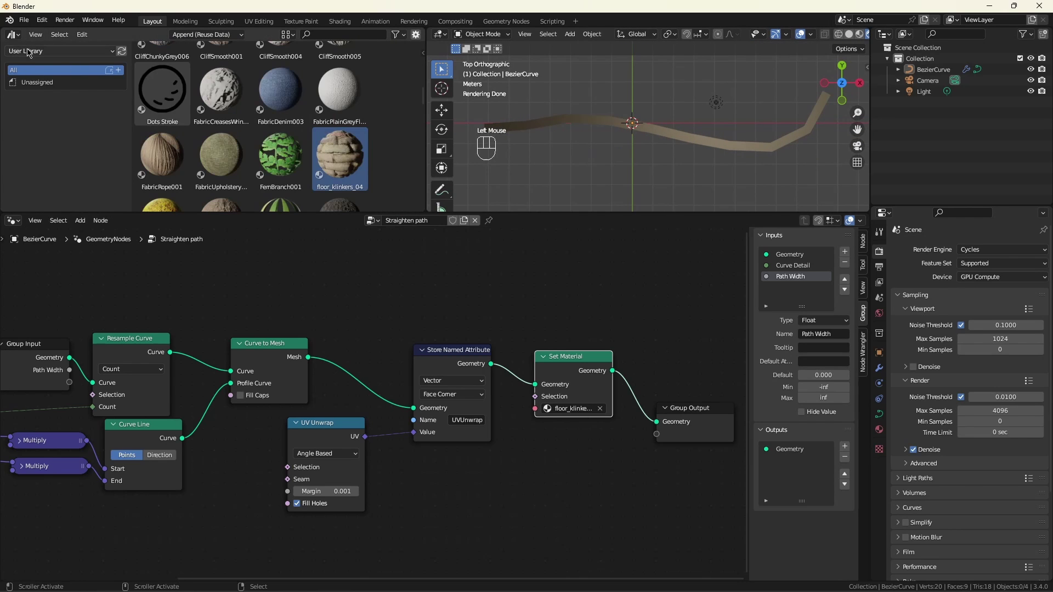
pyautogui.click(14, 34)
pyautogui.click(64, 140)
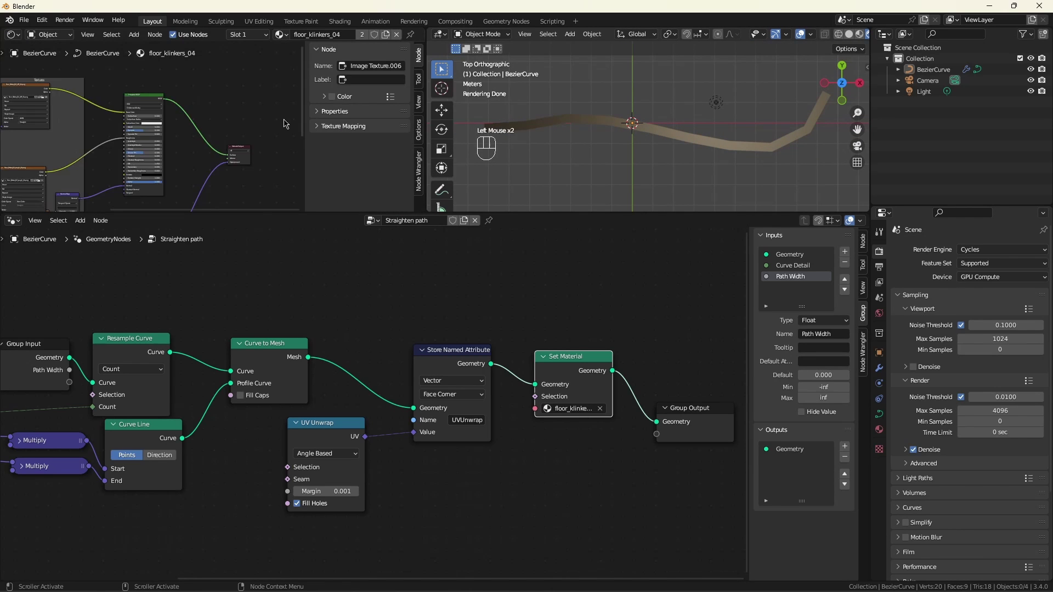
pyautogui.scroll(-4, 181, 175)
pyautogui.scroll(9, 182, 178)
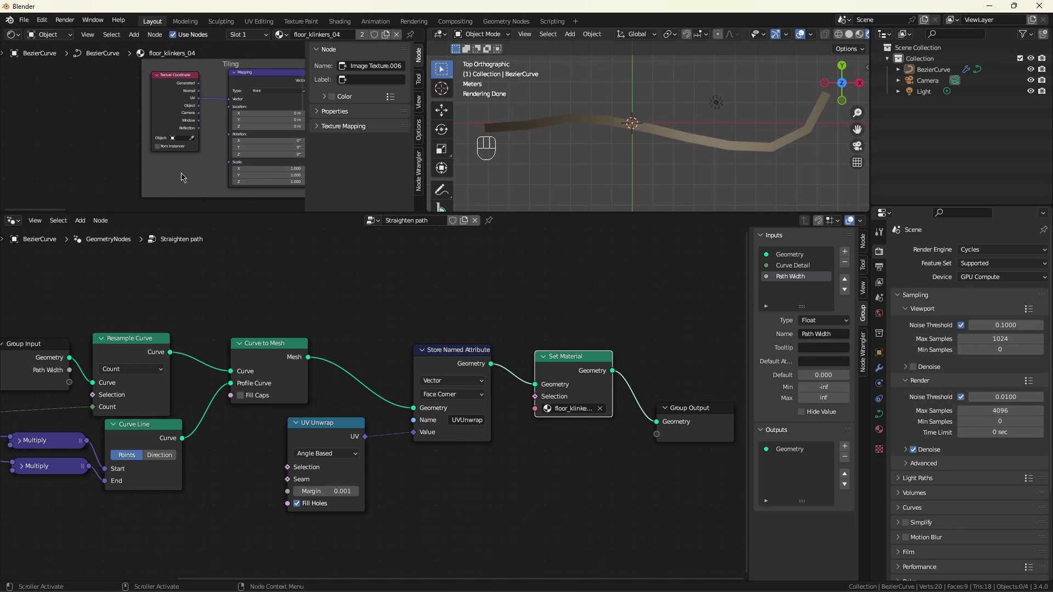
# Add an Attribute node to the floor_klinkers_04 material, below the Texture Coordinate node
pyautogui.click(181, 173)
pyautogui.hotkey('shift', 'a')
pyautogui.click(182, 173)
pyautogui.write('at')
pyautogui.click(199, 189)
pyautogui.click(191, 163)
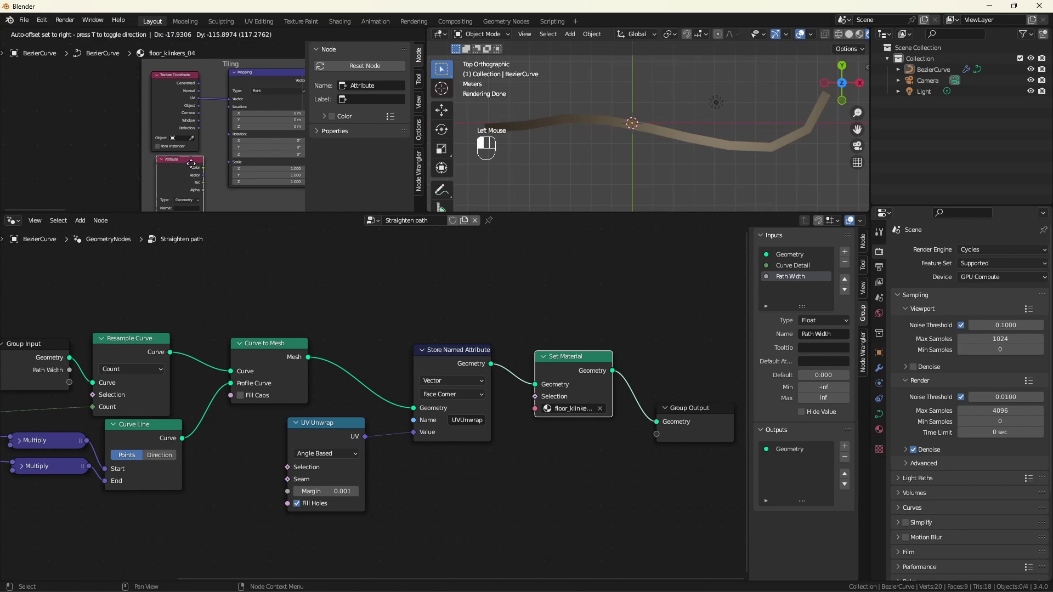
pyautogui.click(191, 163)
# Name the Attribute node's attribute "UVUnwrap" and connect its Vector output to the Mapping node's Vector input
pyautogui.scroll(5, 192, 164)
pyautogui.scroll(-3, 192, 164)
pyautogui.click(197, 181)
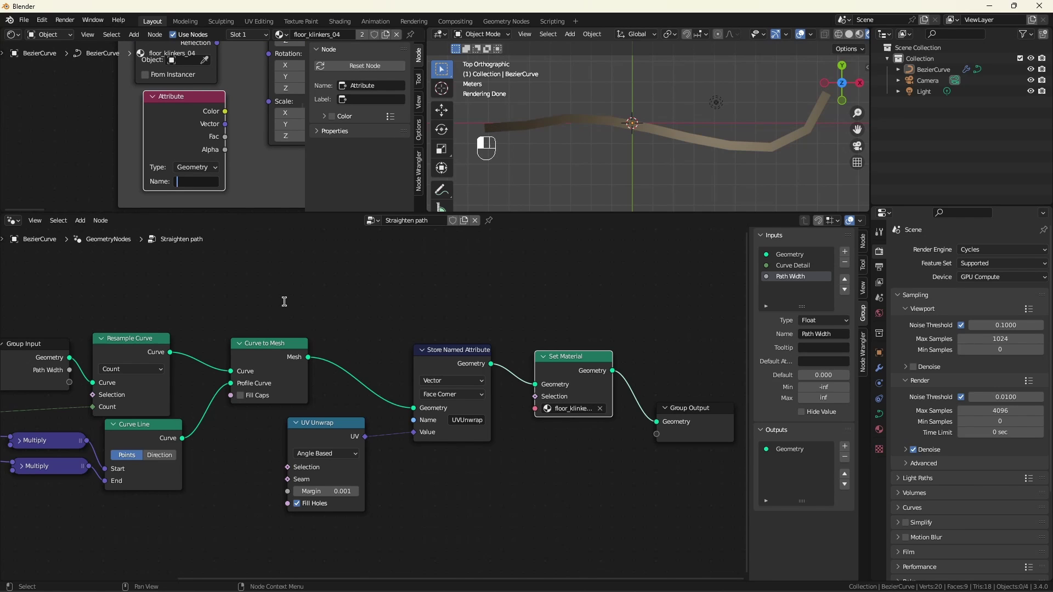
pyautogui.write('UVUnwrap')
pyautogui.press('Return')
pyautogui.scroll(-2, 240, 138)
pyautogui.scroll(2, 240, 137)
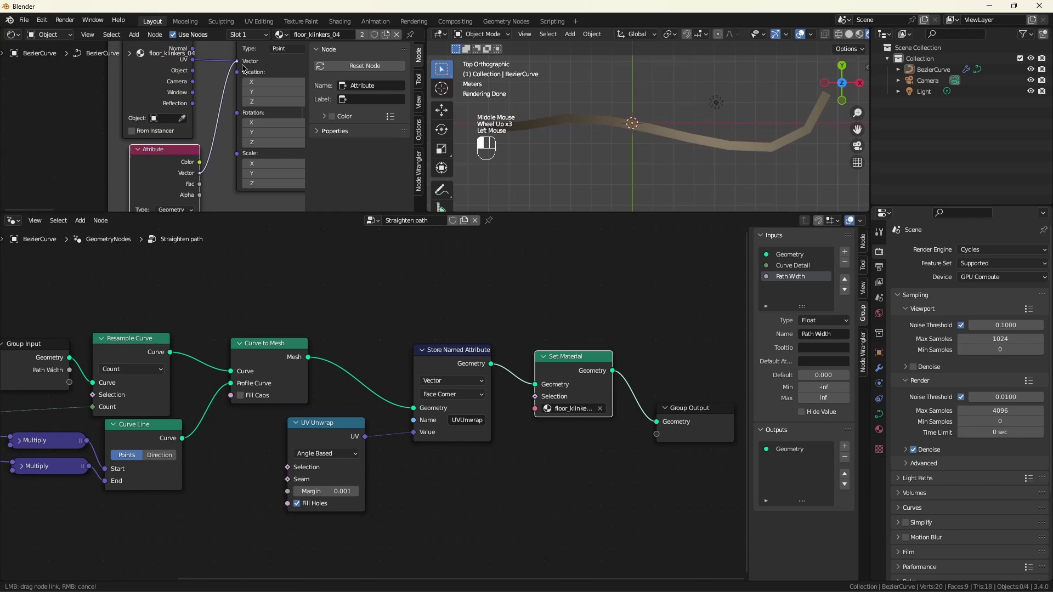
pyautogui.scroll(5, 664, 159)
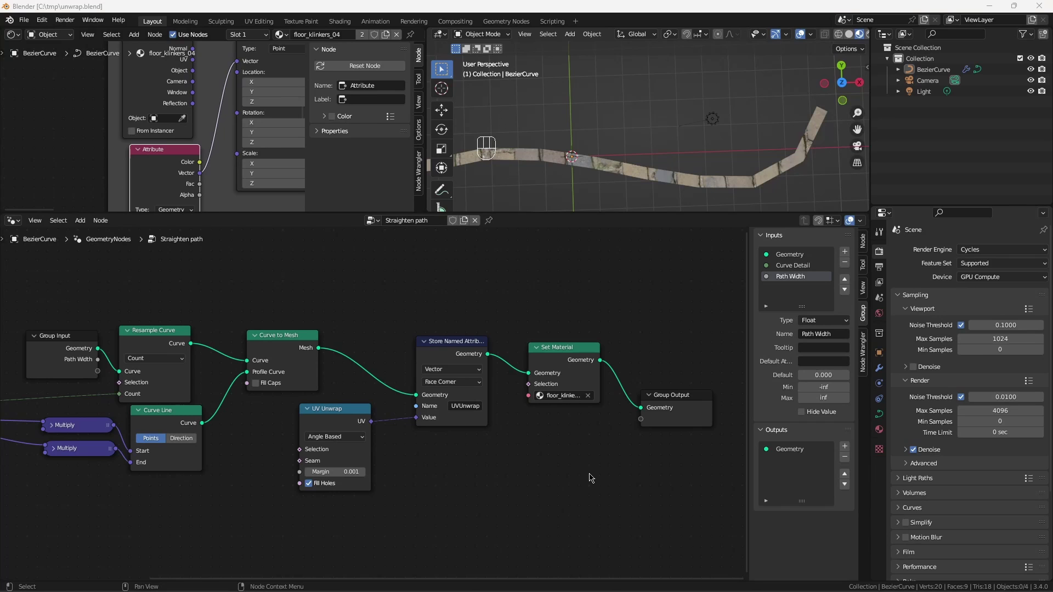
# Set the Geometry Nodes modifier's Path Width to 1.130
pyautogui.click(879, 368)
pyautogui.moveTo(991, 311); pyautogui.dragTo(1036, 311)
pyautogui.scroll(-4, 684, 104)
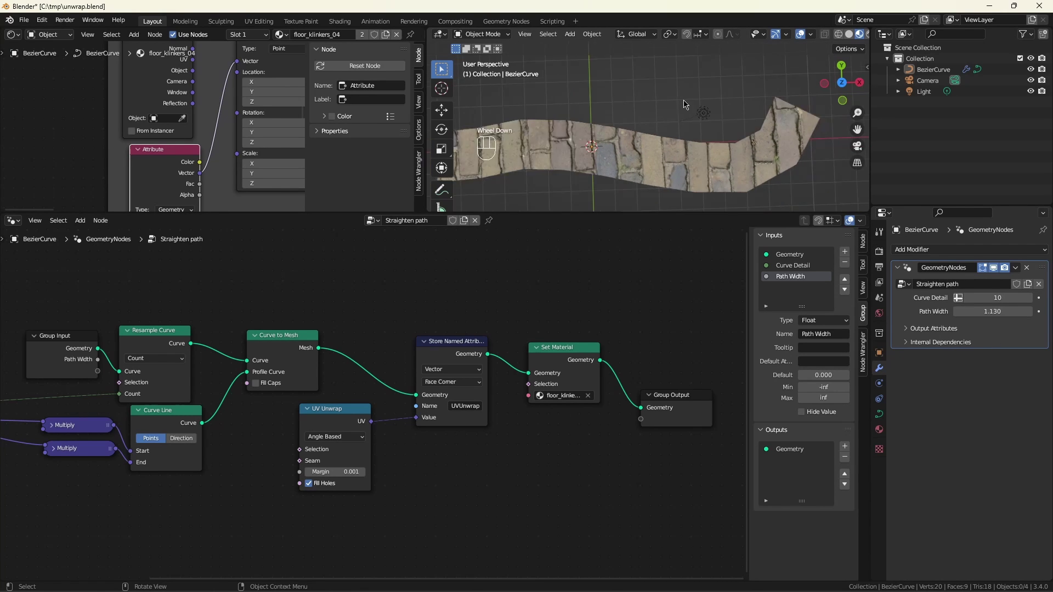
pyautogui.scroll(1, 631, 116)
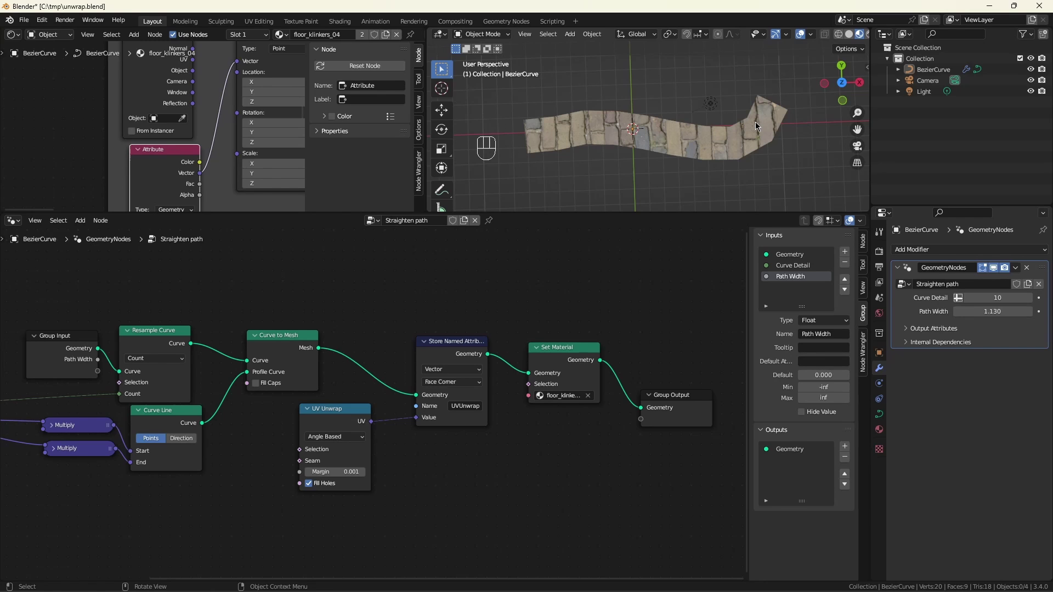
# Add a second Curve Line node to the geometry node tree, below the two Multiply nodes
pyautogui.scroll(-4, 671, 277)
pyautogui.scroll(3, 398, 409)
pyautogui.moveTo(398, 409); pyautogui.dragTo(376, 508, button='middle')
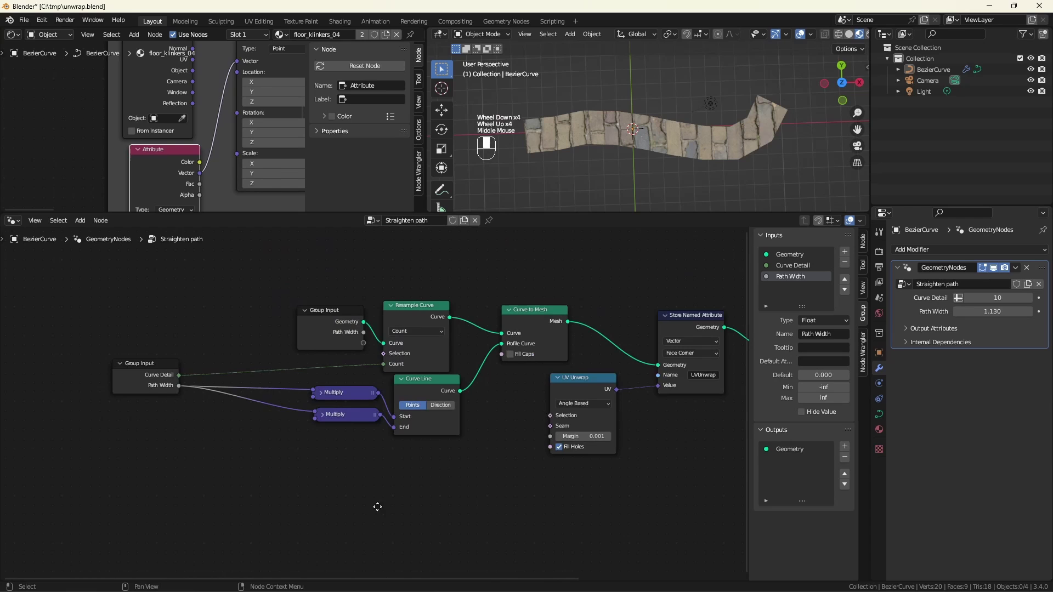
pyautogui.hotkey('shift', 'a')
pyautogui.write('scurve lin')
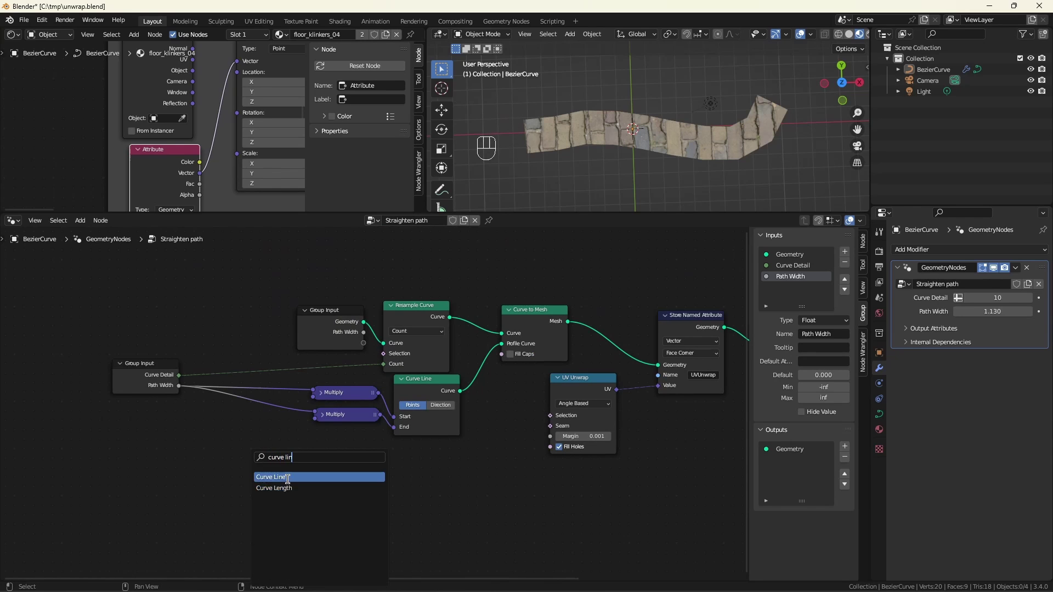
pyautogui.click(284, 477)
pyautogui.click(289, 460)
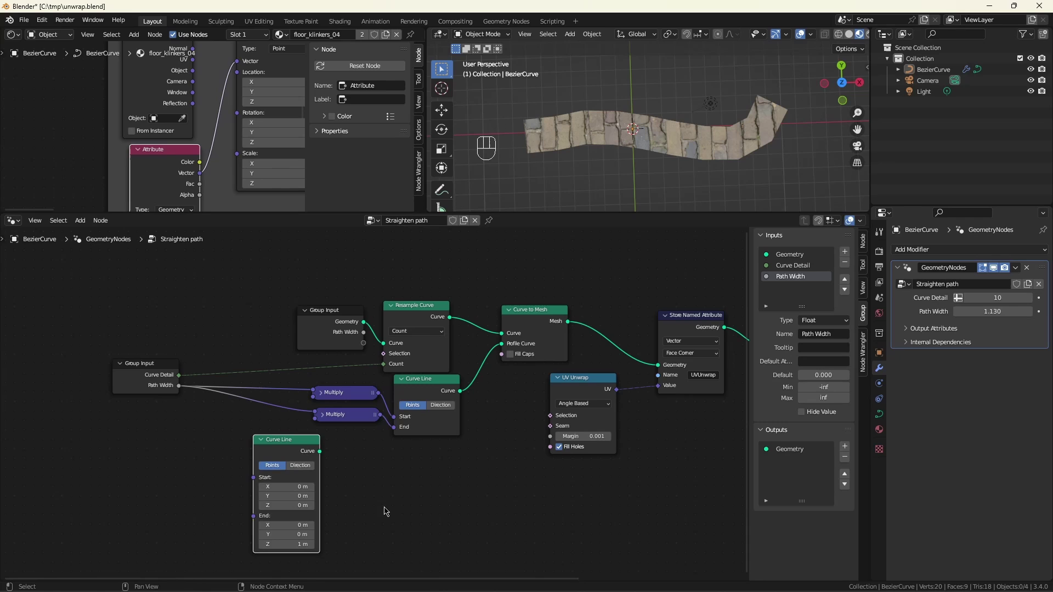
# Set the new Curve Line's Start X to -5 m, End X to 5 m and End Z to 0 m
pyautogui.click(288, 487)
pyautogui.write('-5')
pyautogui.press('Return')
pyautogui.click(288, 544)
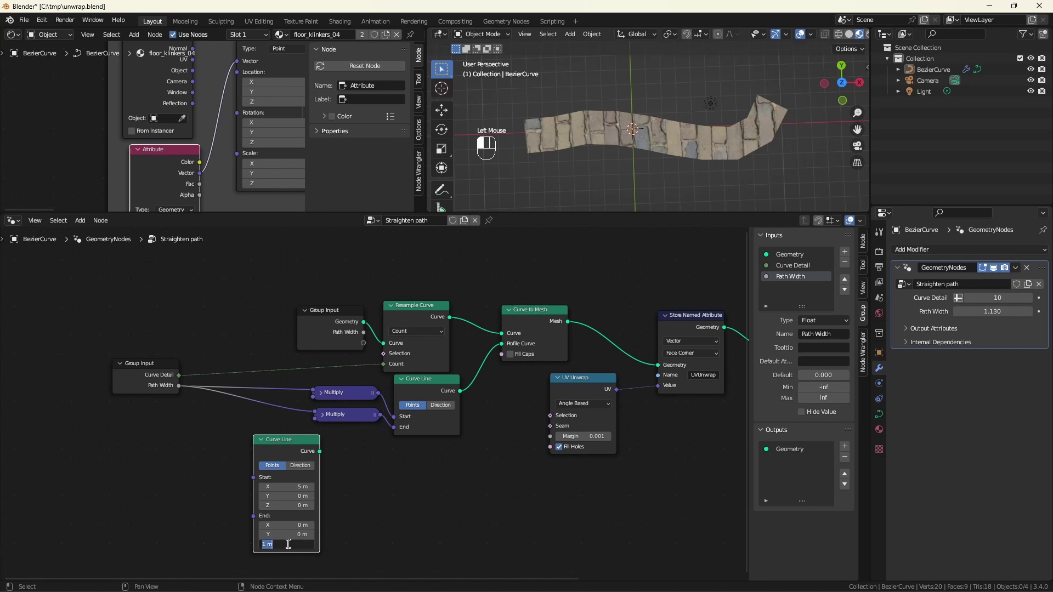
pyautogui.write('0')
pyautogui.press('Return')
pyautogui.click(288, 525)
pyautogui.write('5')
pyautogui.press('Return')
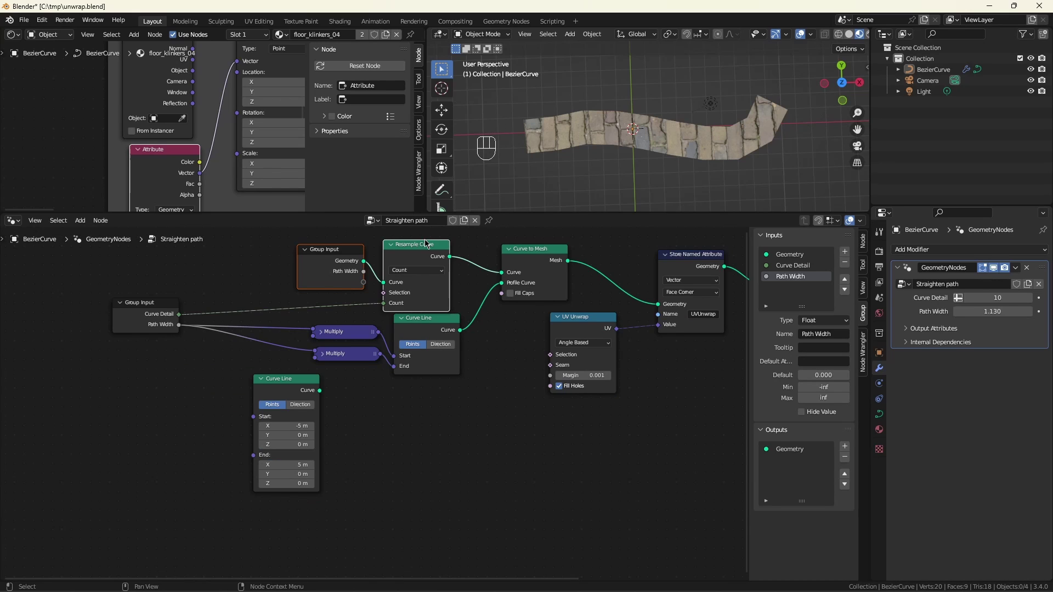
# Duplicate Resample Curve beside the new Curve Line, feeding it that line's Curve and the Curve Detail input as Count
pyautogui.moveTo(415, 240); pyautogui.dragTo(407, 270, button='middle')
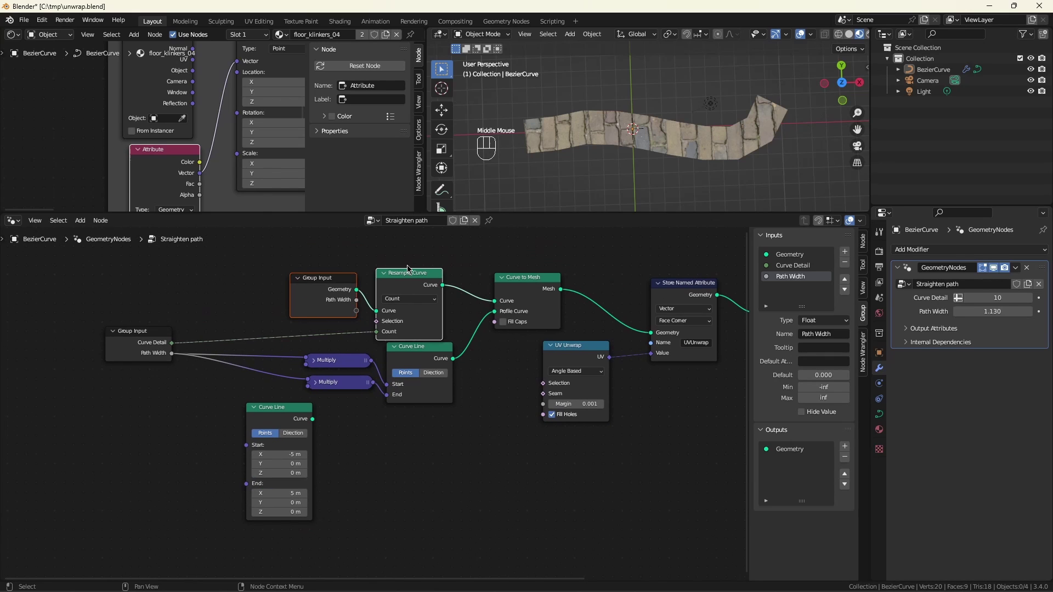
pyautogui.click(407, 271)
pyautogui.hotkey('shift', 'd')
pyautogui.click(399, 423)
pyautogui.moveTo(312, 419); pyautogui.dragTo(368, 463)
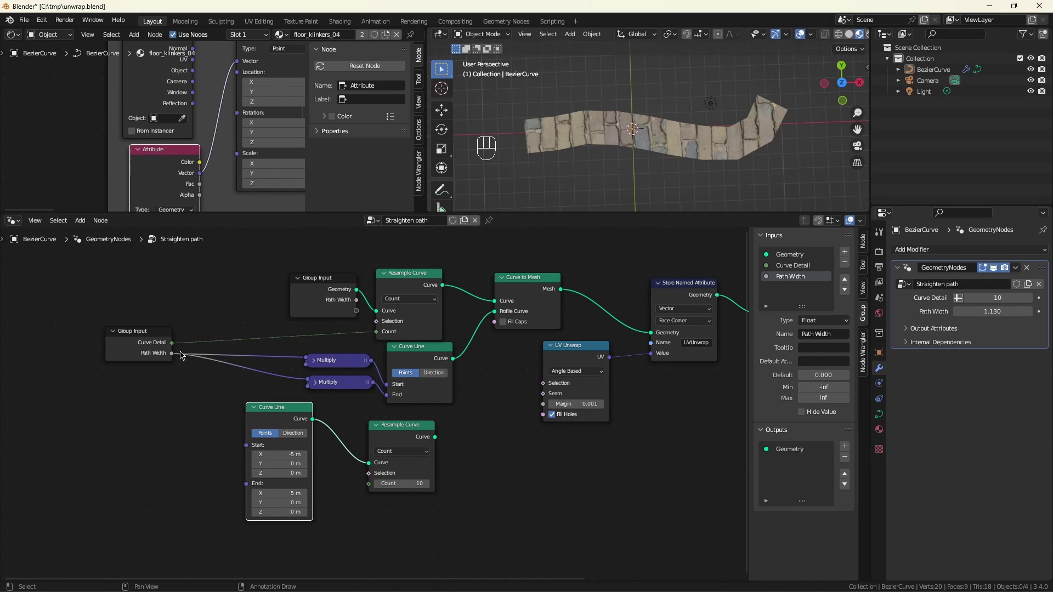
pyautogui.moveTo(171, 342); pyautogui.dragTo(368, 483)
pyautogui.moveTo(403, 430); pyautogui.dragTo(392, 429)
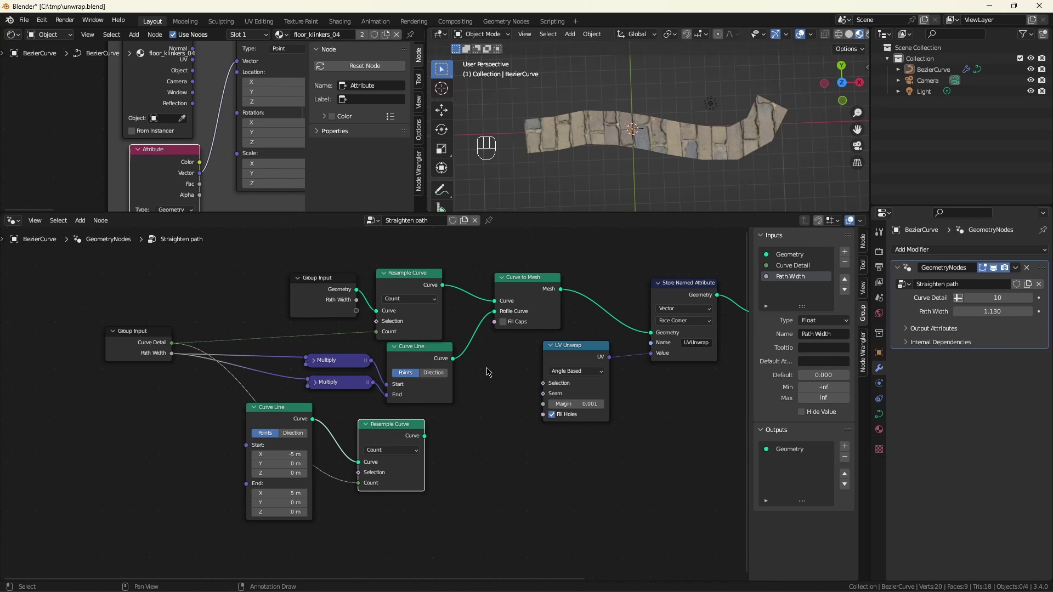
# Duplicate the Curve to Mesh, profile Curve Line and both Multiply nodes with their input links, placing the copies below
pyautogui.click(523, 286)
pyautogui.keyDown('shift'); pyautogui.click(392, 361); pyautogui.keyUp('shift')
pyautogui.keyDown('shift'); pyautogui.click(344, 365); pyautogui.keyUp('shift')
pyautogui.keyDown('shift'); pyautogui.click(344, 380); pyautogui.keyUp('shift')
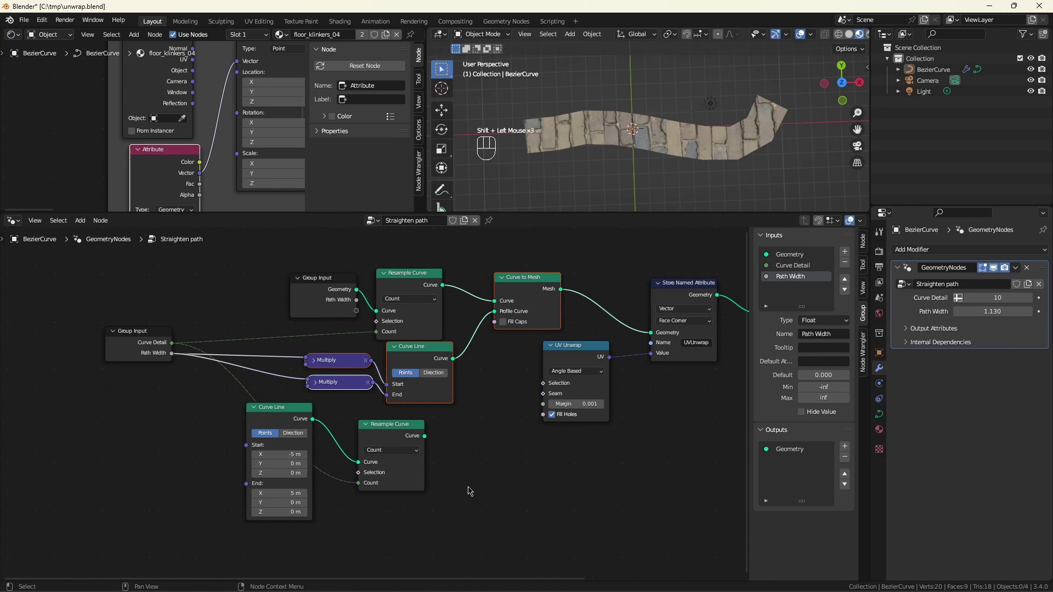
pyautogui.hotkey('ctrl', 'shift', 'd')
pyautogui.click(439, 531)
# Connect the duplicated Resample Curve's output to the Curve input of the duplicated Curve to Mesh node
pyautogui.keyDown('ctrl'); pyautogui.moveTo(472, 300); pyautogui.dragTo(426, 292, button='right'); pyautogui.keyUp('ctrl')
pyautogui.moveTo(424, 292); pyautogui.dragTo(459, 348)
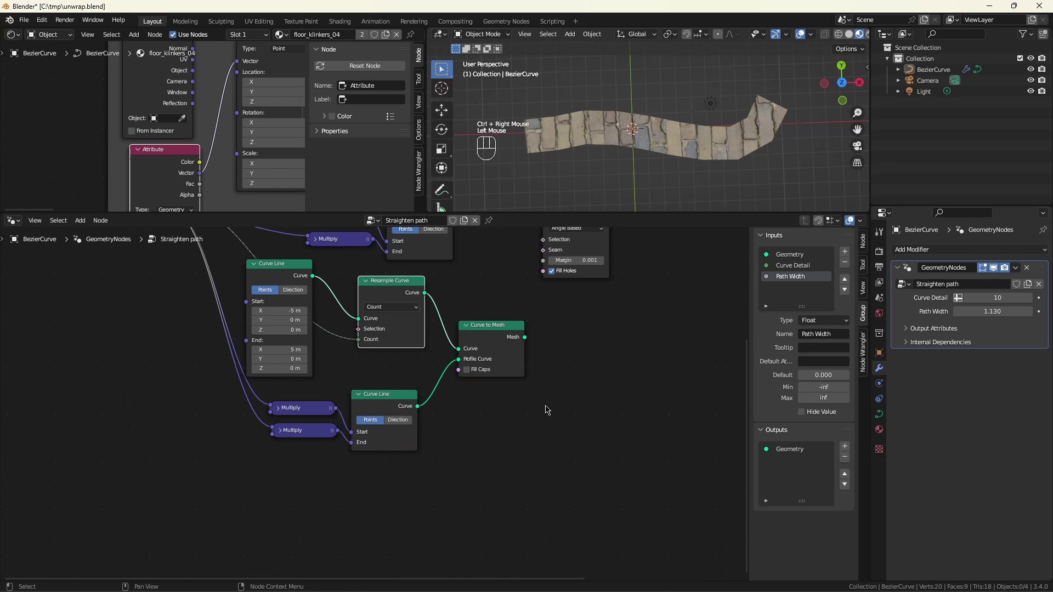
pyautogui.scroll(-8, 555, 393)
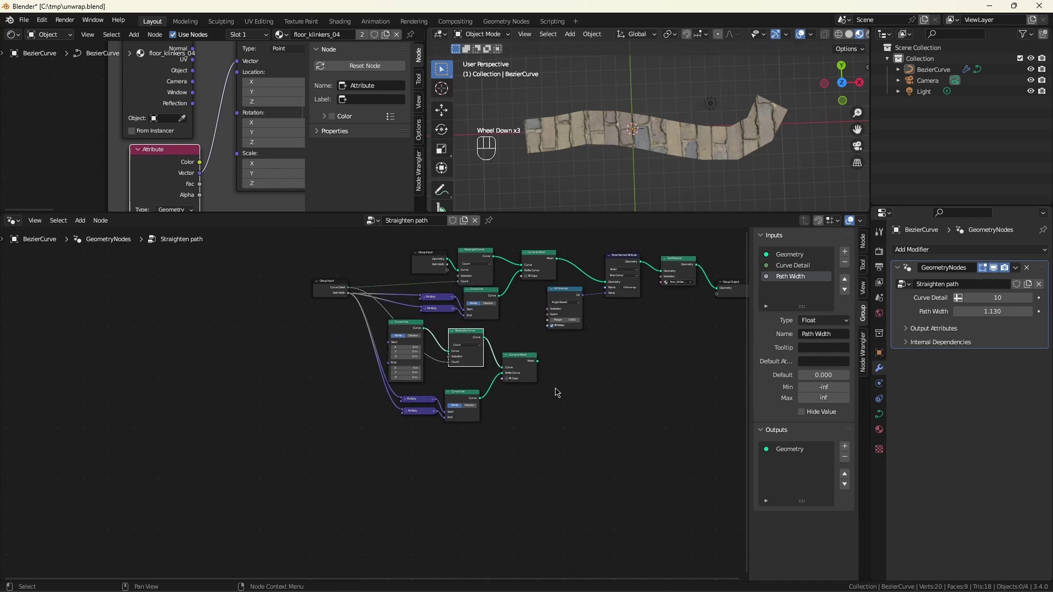
# Add a Join Geometry node before the Group Output, connect the lower Curve to Mesh output to it, and save the file
pyautogui.moveTo(556, 392); pyautogui.dragTo(406, 430, button='middle')
pyautogui.hotkey('shift', 'a')
pyautogui.click(535, 405)
pyautogui.write('joi')
pyautogui.click(564, 439)
pyautogui.click(597, 345)
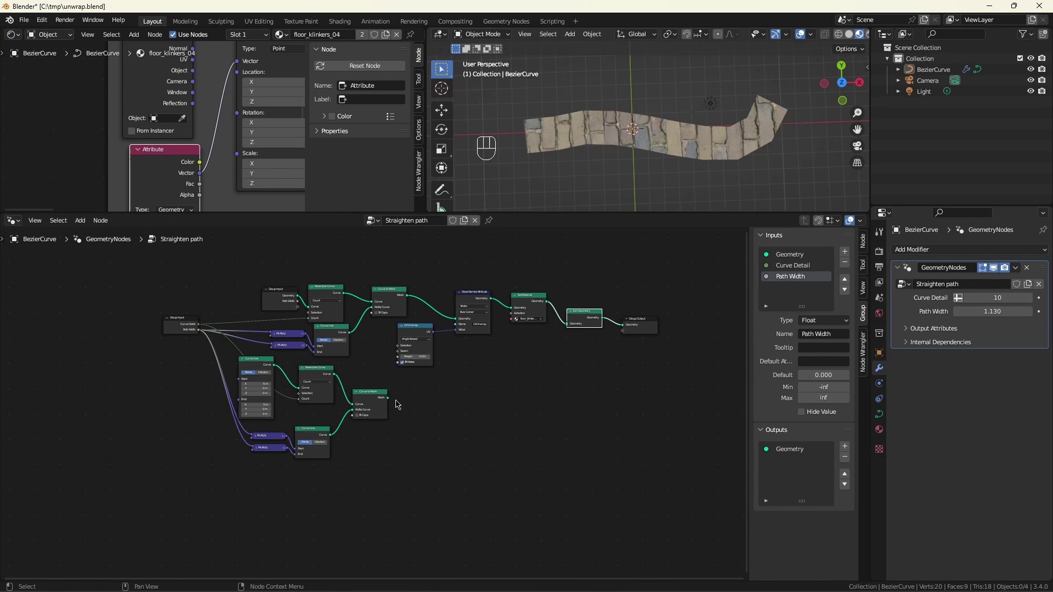
pyautogui.moveTo(387, 397); pyautogui.dragTo(566, 324)
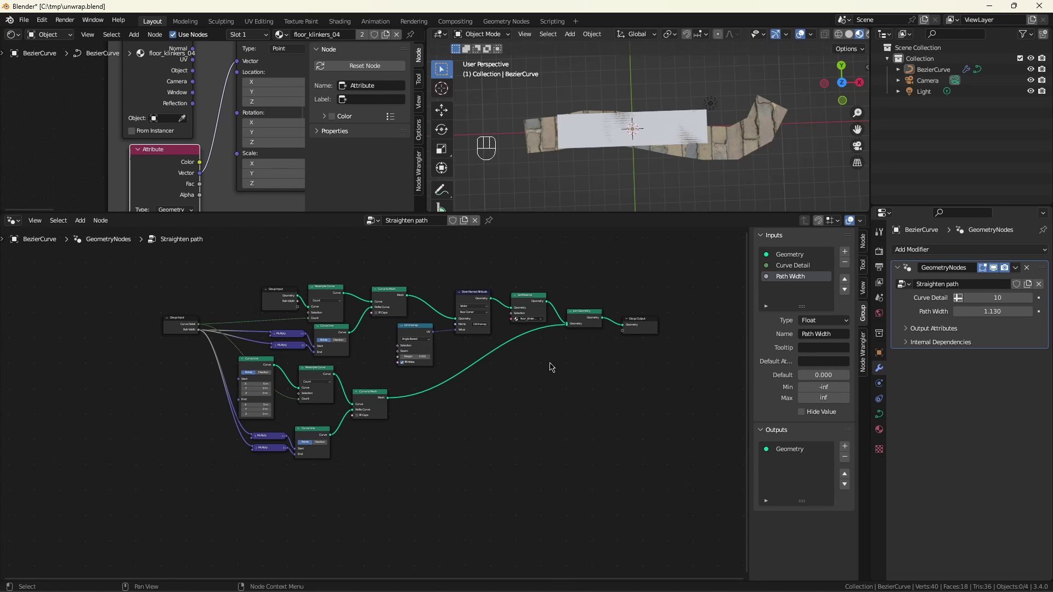
pyautogui.hotkey('ctrl', 's')
# Add a Sample Index node beside the lower Curve to Mesh, redirecting that mesh from Join Geometry to the new node's Geometry input
pyautogui.scroll(4, 490, 401)
pyautogui.moveTo(489, 396); pyautogui.dragTo(483, 416, button='middle')
pyautogui.hotkey('shift', 'a')
pyautogui.write('ssample')
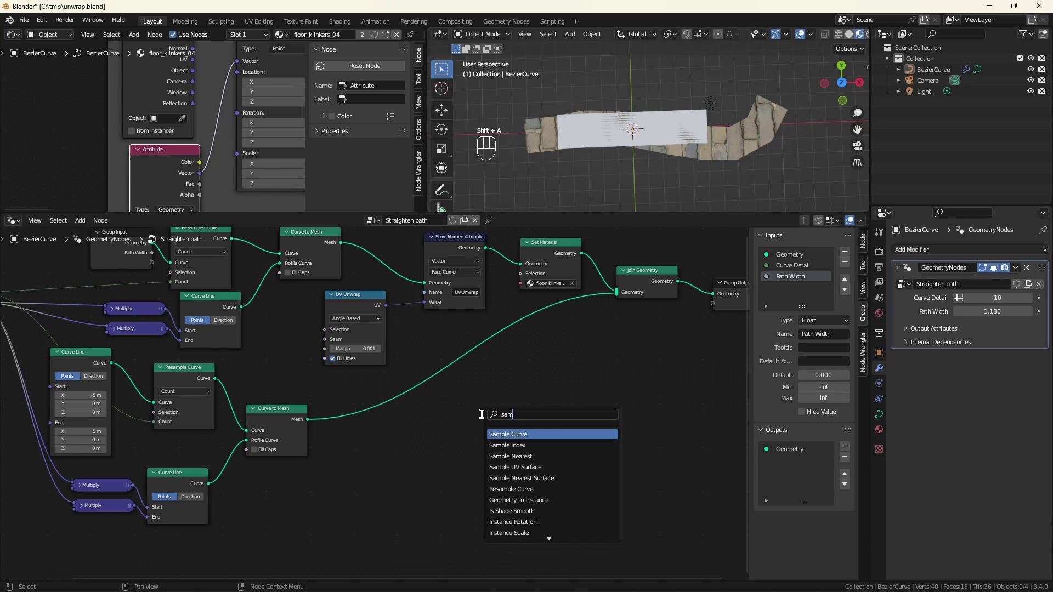
pyautogui.click(495, 446)
pyautogui.click(431, 404)
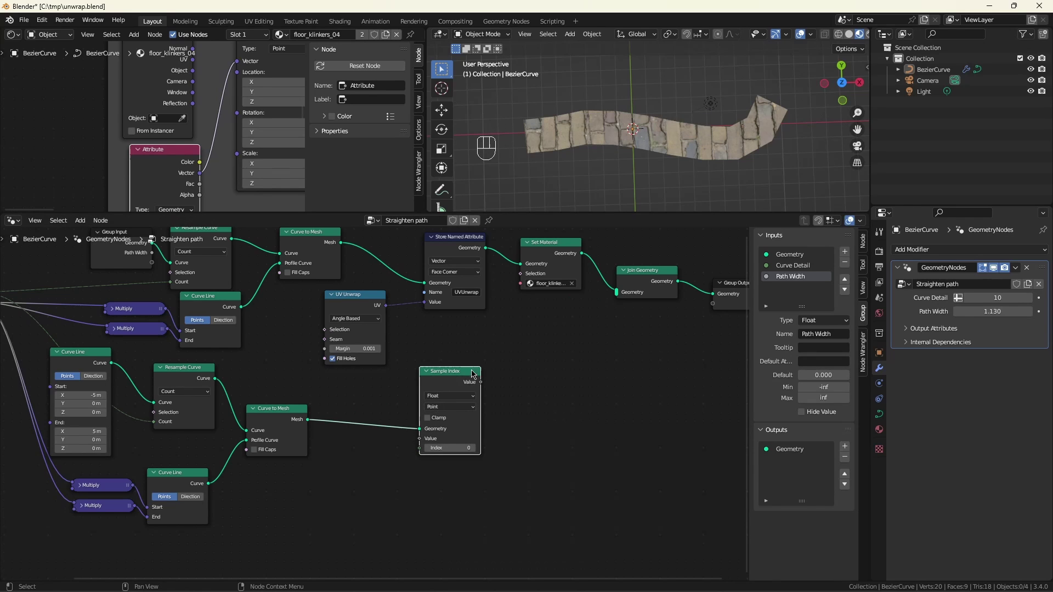
pyautogui.moveTo(450, 375); pyautogui.dragTo(396, 380)
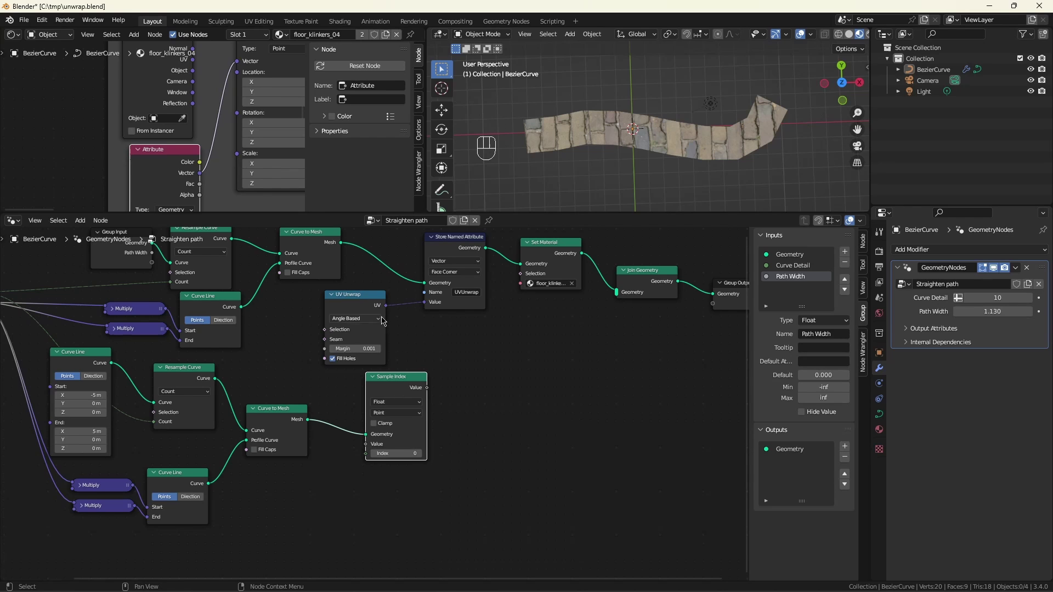
# Move UV Unwrap below the straight path's Curve to Mesh and link it to Sample Index's Value, using type Vector and domain Face Corner
pyautogui.keyDown('alt'); pyautogui.moveTo(351, 295); pyautogui.dragTo(275, 470); pyautogui.keyUp('alt')
pyautogui.click(395, 401)
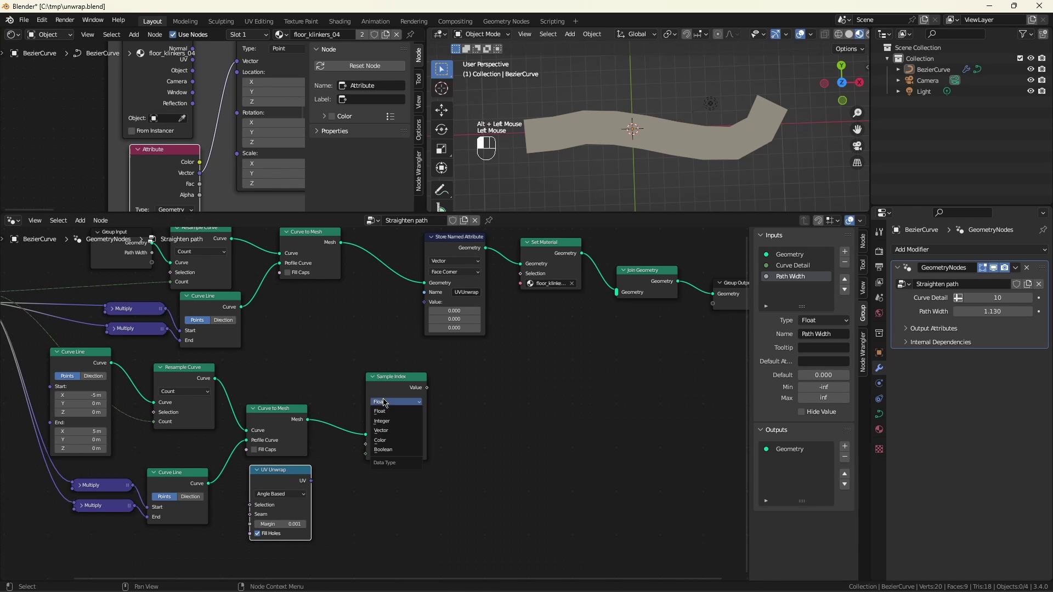
pyautogui.click(391, 431)
pyautogui.click(395, 412)
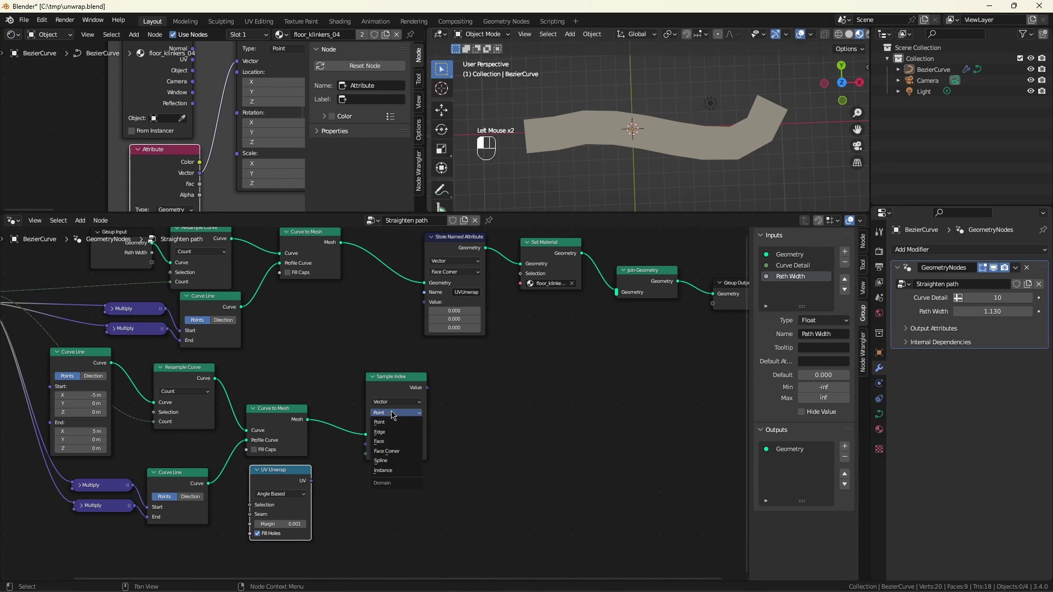
pyautogui.click(393, 450)
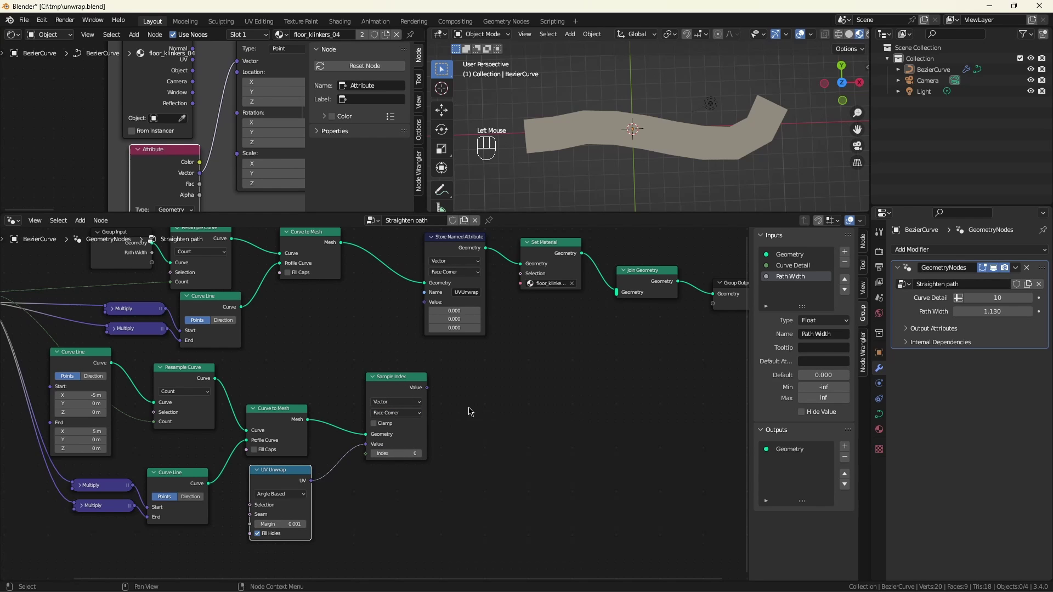
# Connect Sample Index's output to the Store Named Attribute Value and feed its Index input from a new Index node
pyautogui.moveTo(427, 387); pyautogui.dragTo(424, 302)
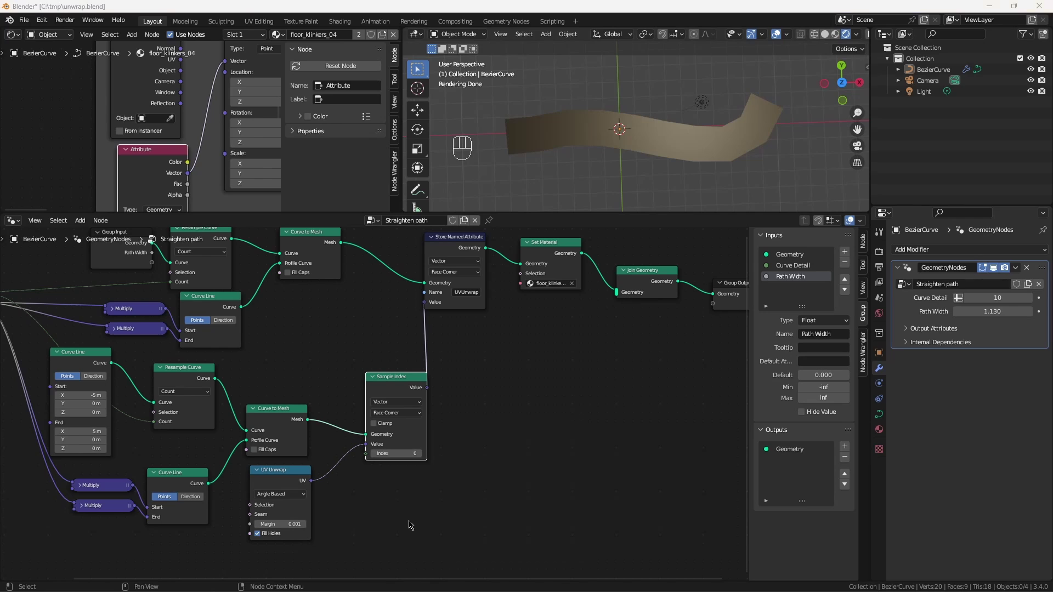
pyautogui.moveTo(366, 452); pyautogui.dragTo(337, 471)
pyautogui.write('in')
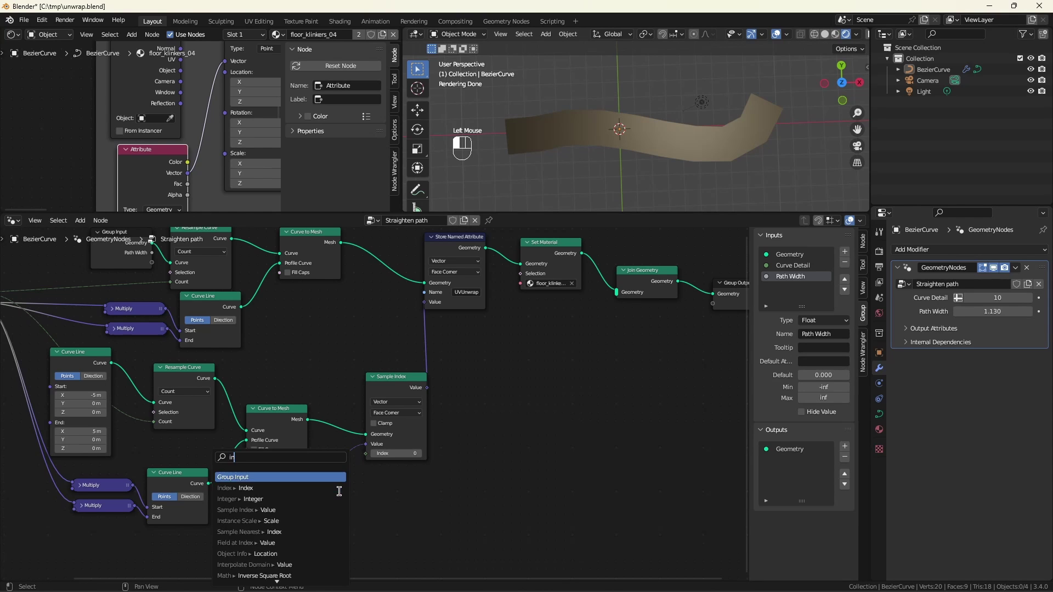
pyautogui.click(339, 488)
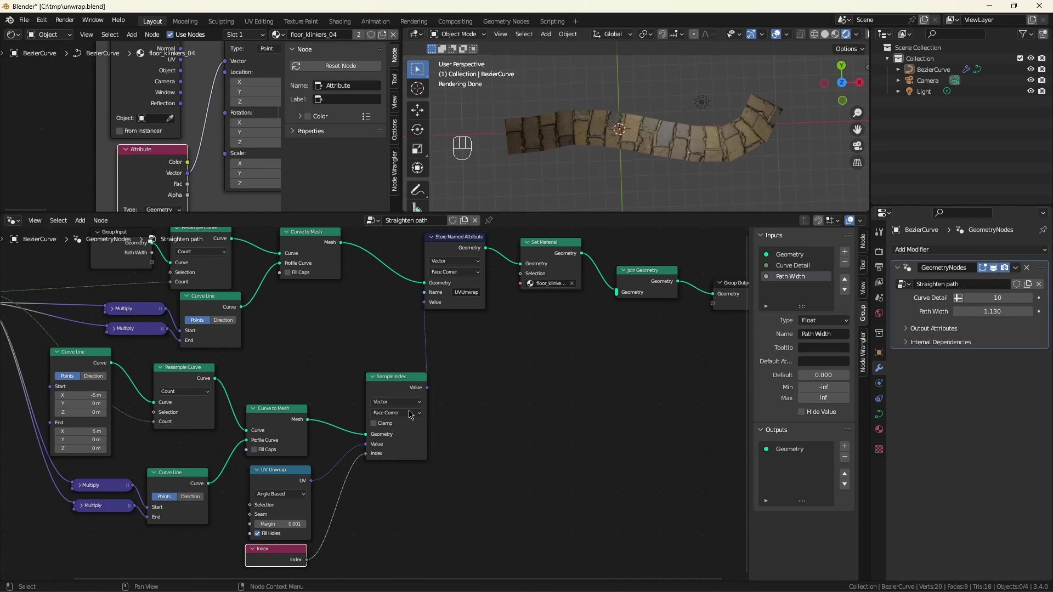
pyautogui.moveTo(400, 385); pyautogui.dragTo(371, 382)
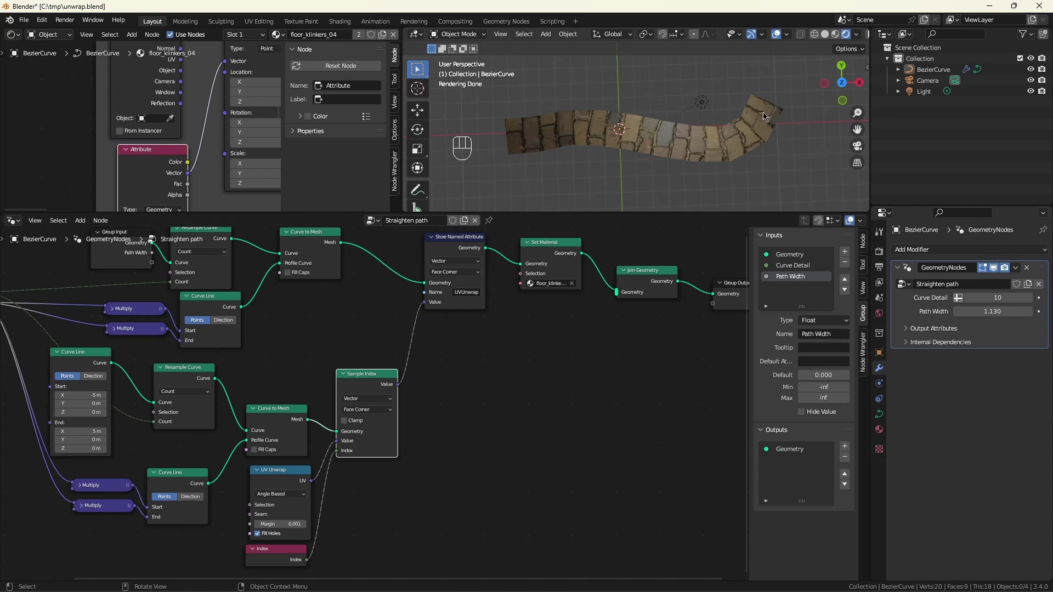
# Set the material's texture mapping to a Z rotation of 90° and a Y scale of 2.8
pyautogui.moveTo(681, 140); pyautogui.dragTo(757, 145, button='middle')
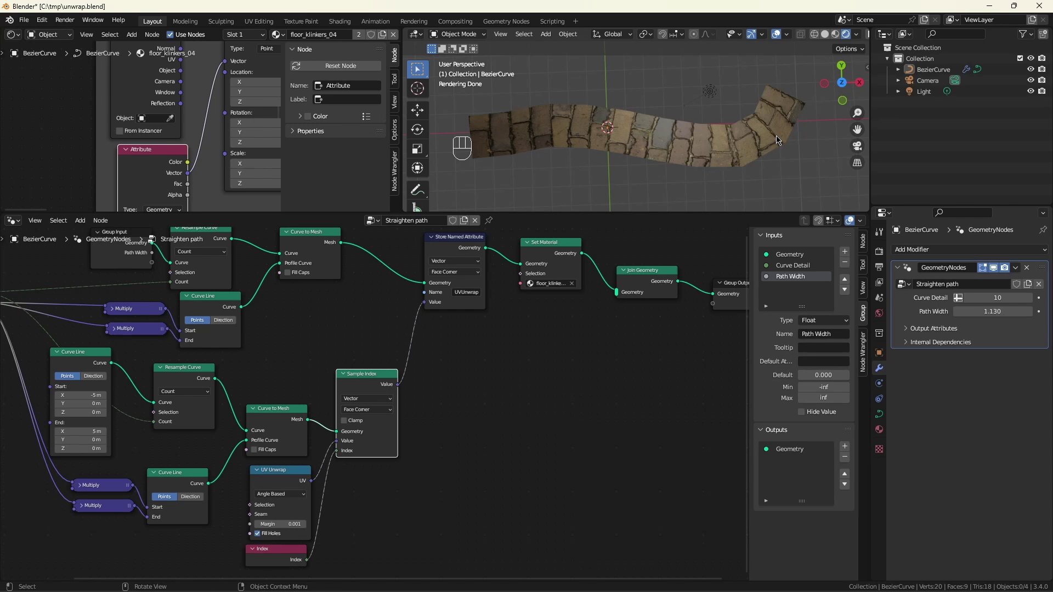
pyautogui.scroll(-4, 247, 139)
pyautogui.scroll(7, 248, 139)
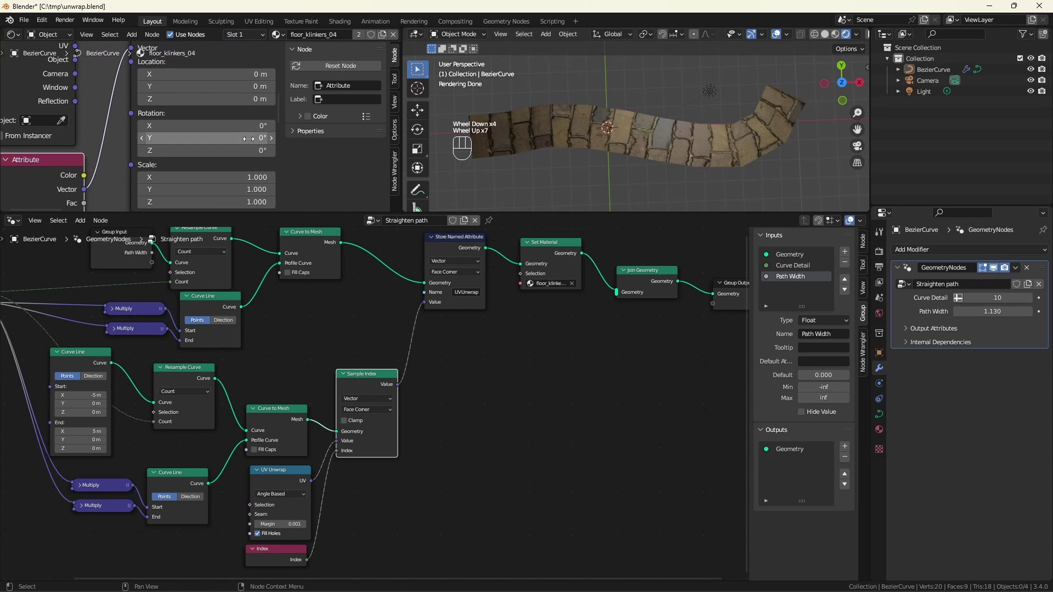
pyautogui.click(240, 151)
pyautogui.write('90')
pyautogui.press('Return')
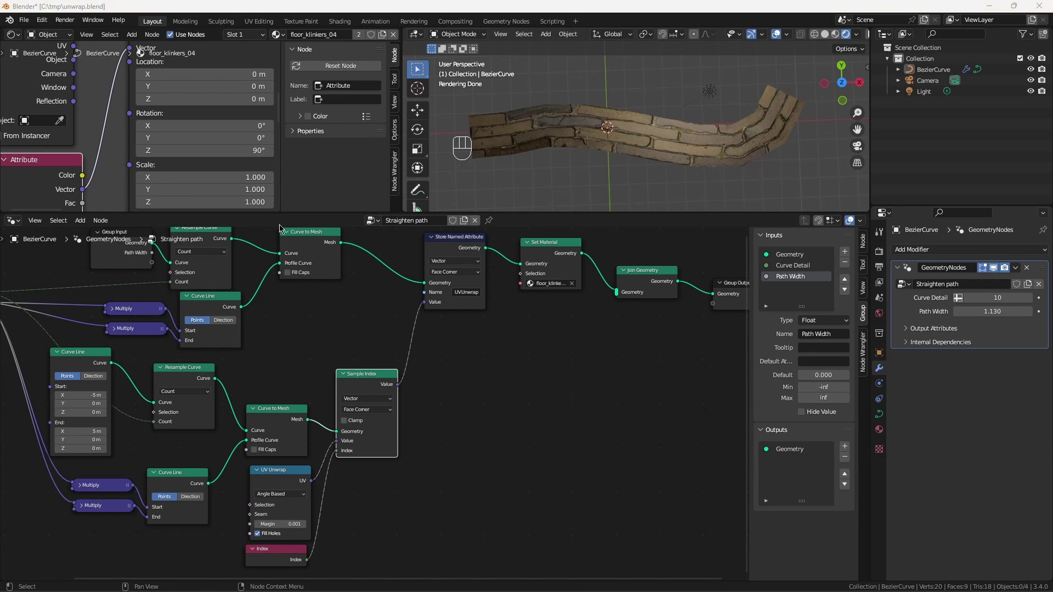
pyautogui.moveTo(241, 189); pyautogui.dragTo(340, 189)
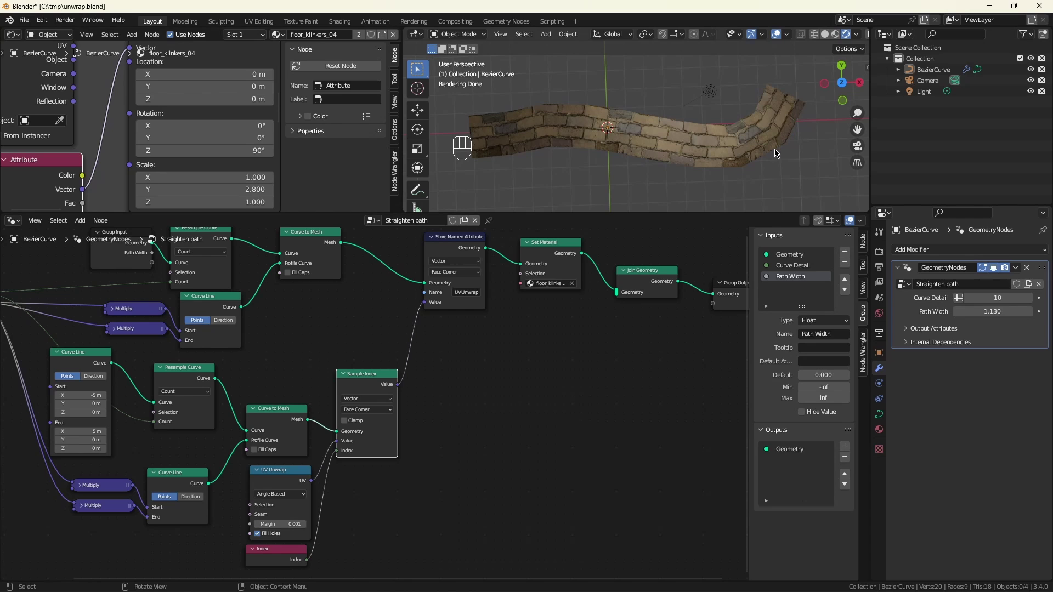
# Set the path's Curve Detail to 27 and save the file
pyautogui.moveTo(982, 297); pyautogui.dragTo(1020, 298)
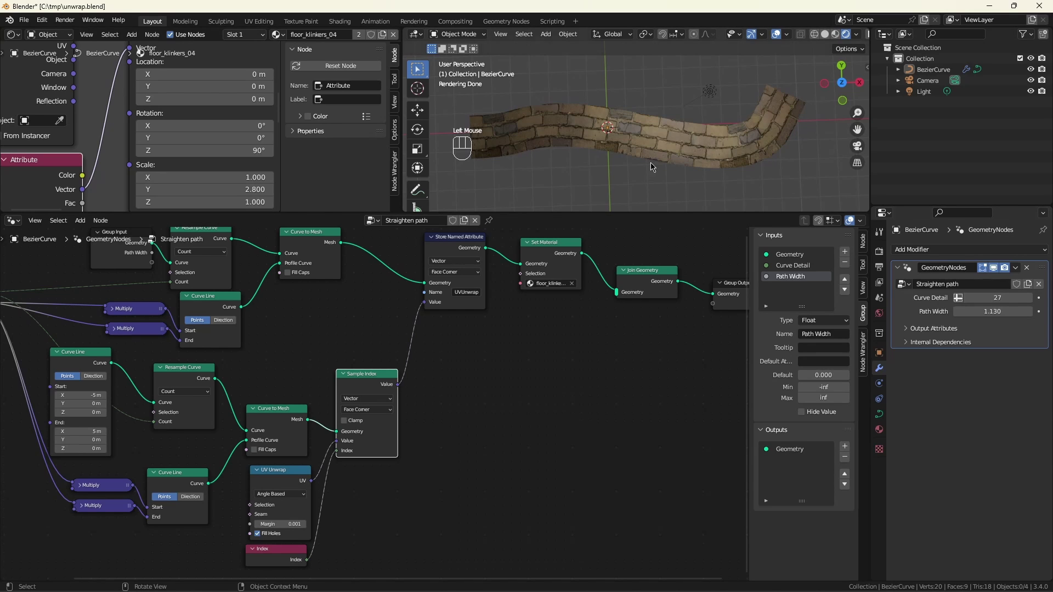
pyautogui.hotkey('ctrl', 's')
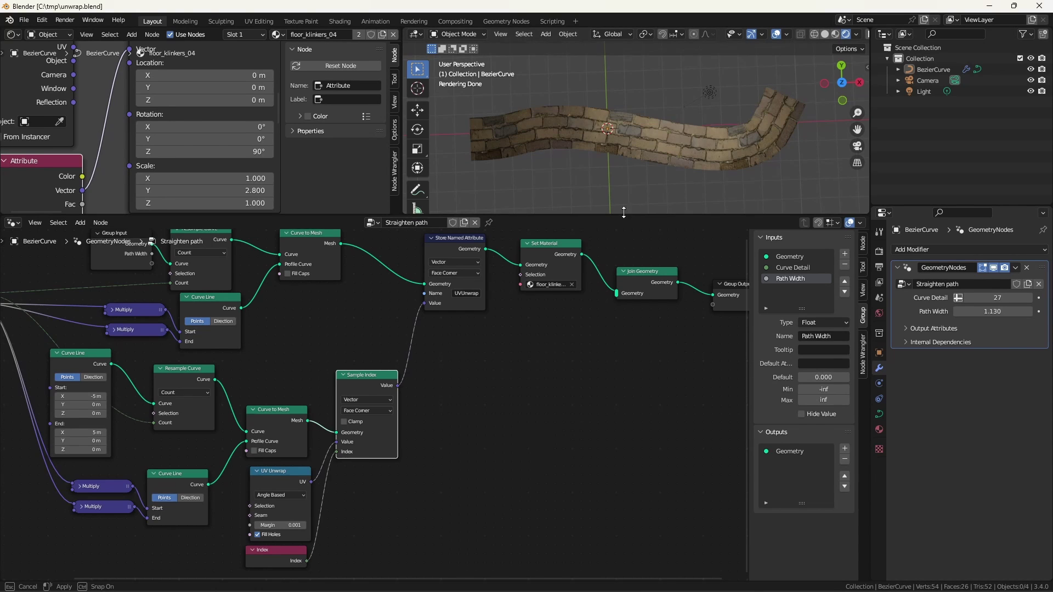
# Enlarge the 3D view, then add a Bezier circle and scale up its control points in Edit Mode
pyautogui.moveTo(615, 212); pyautogui.dragTo(616, 315)
pyautogui.hotkey('shift', 'a')
pyautogui.moveTo(614, 242)
pyautogui.click(649, 252)
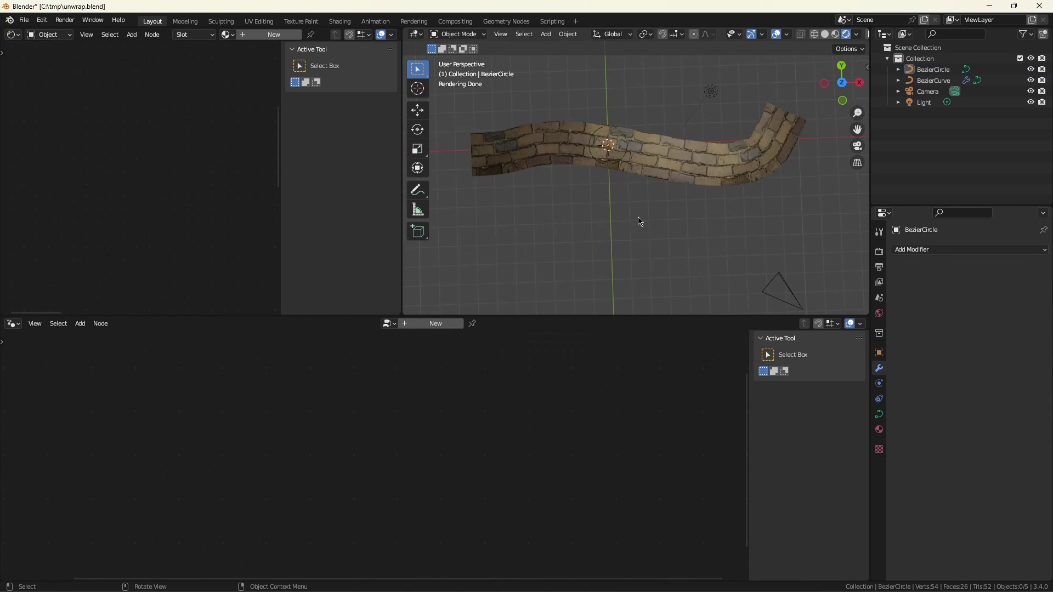
pyautogui.press('Tab')
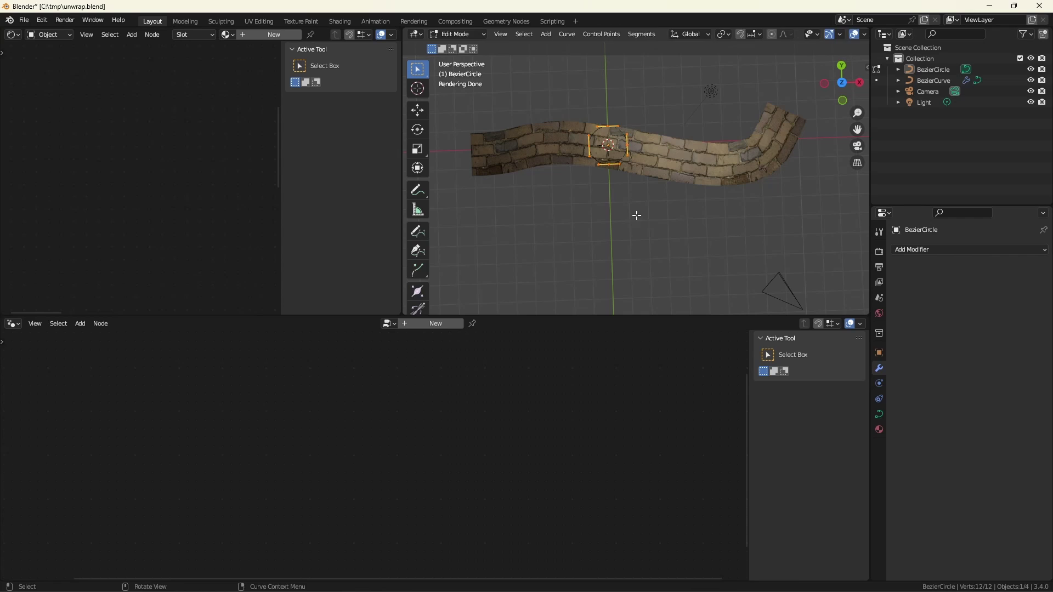
pyautogui.press('s')
pyautogui.click(452, 99)
pyautogui.press('Tab')
# Hide the Bezier circle in the viewport and assign it the existing Straighten path geometry node group
pyautogui.click(1030, 69)
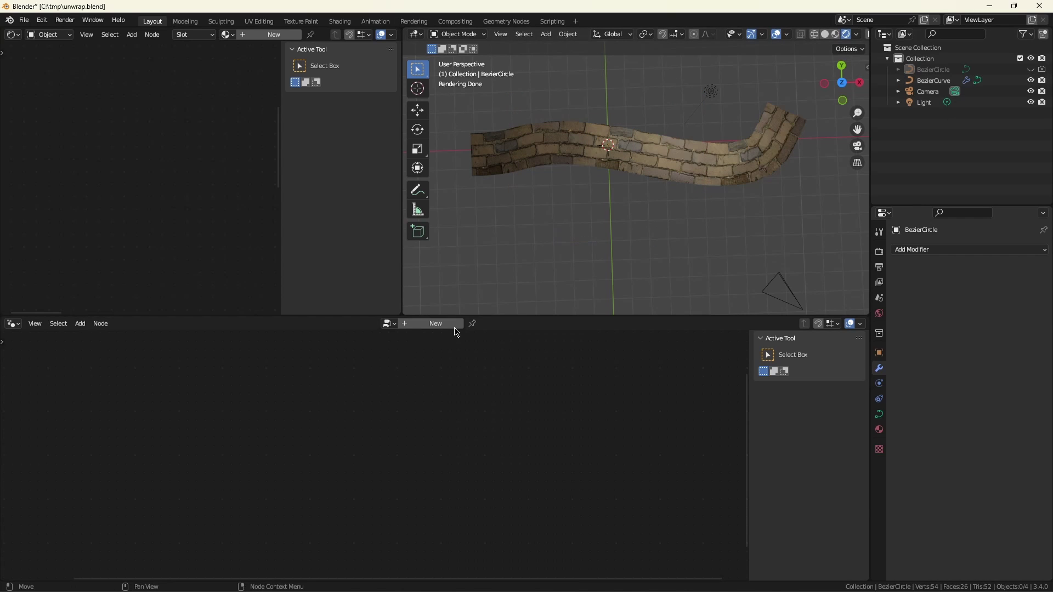
pyautogui.click(435, 323)
pyautogui.click(374, 323)
pyautogui.click(393, 351)
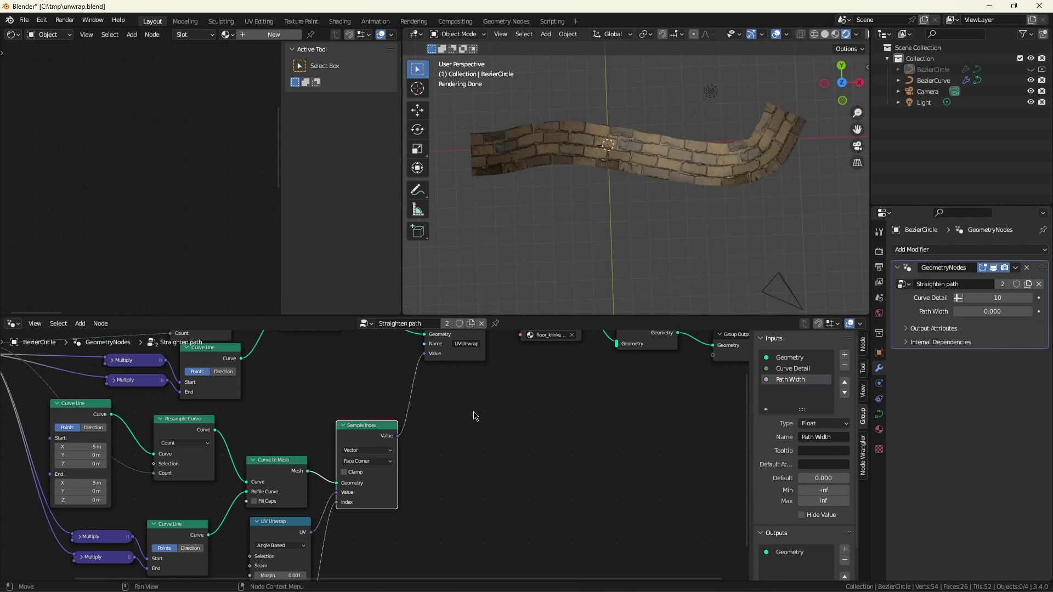
# Make the circle's node group a single-user copy and rename it Straighten circle
pyautogui.click(448, 324)
pyautogui.click(416, 323)
pyautogui.press('End')
pyautogui.press('BackSpace')
pyautogui.press('BackSpace')
pyautogui.press('BackSpace')
pyautogui.press('BackSpace')
pyautogui.press('BackSpace')
pyautogui.press('BackSpace')
pyautogui.press('BackSpace')
pyautogui.press('BackSpace')
pyautogui.write('circle')
pyautogui.press('Return')
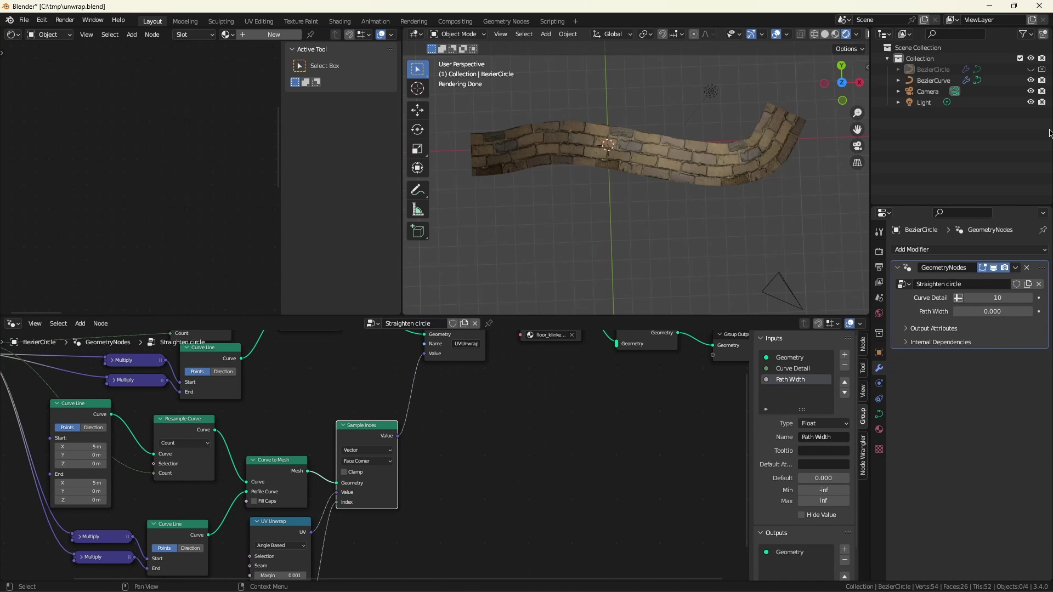
# Show BezierCircle instead of BezierCurve in the viewport and set the circle's Path Width to 0.56
pyautogui.click(1031, 80)
pyautogui.click(1031, 69)
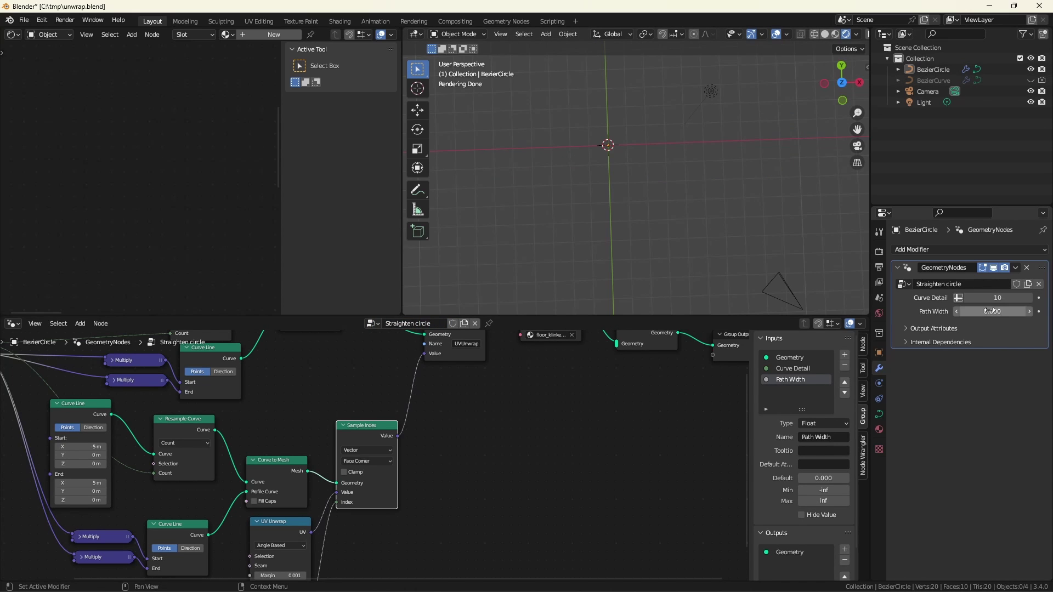
pyautogui.moveTo(989, 311); pyautogui.dragTo(1018, 311)
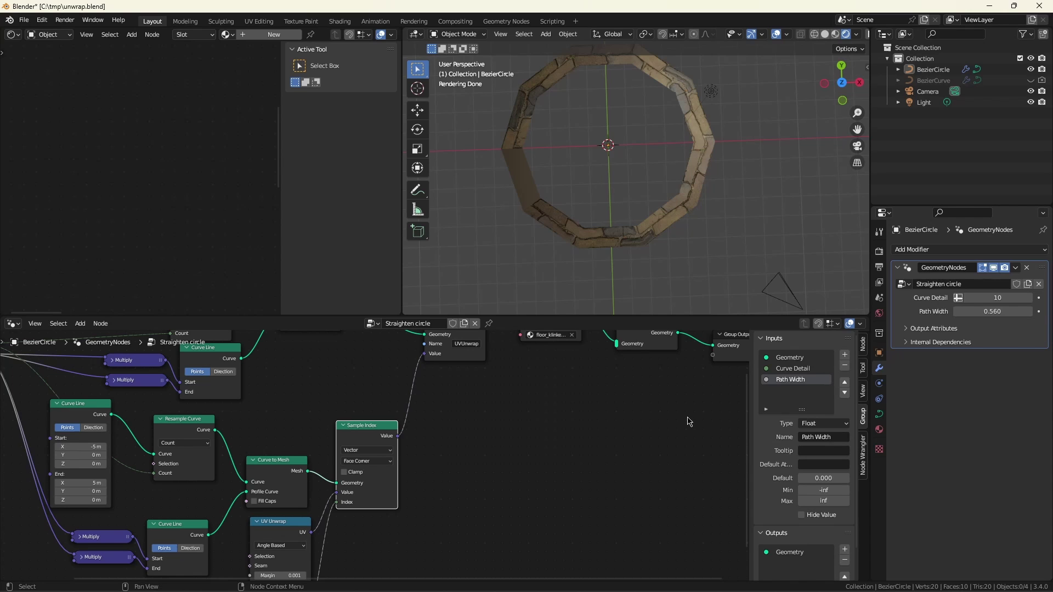
# Move the straight Curve Line aside and insert a Math Add node adding 1 between Curve Detail and the lower Resample Curve's Count
pyautogui.scroll(-5, 660, 464)
pyautogui.moveTo(660, 466); pyautogui.dragTo(747, 498, button='middle')
pyautogui.scroll(3, 274, 480)
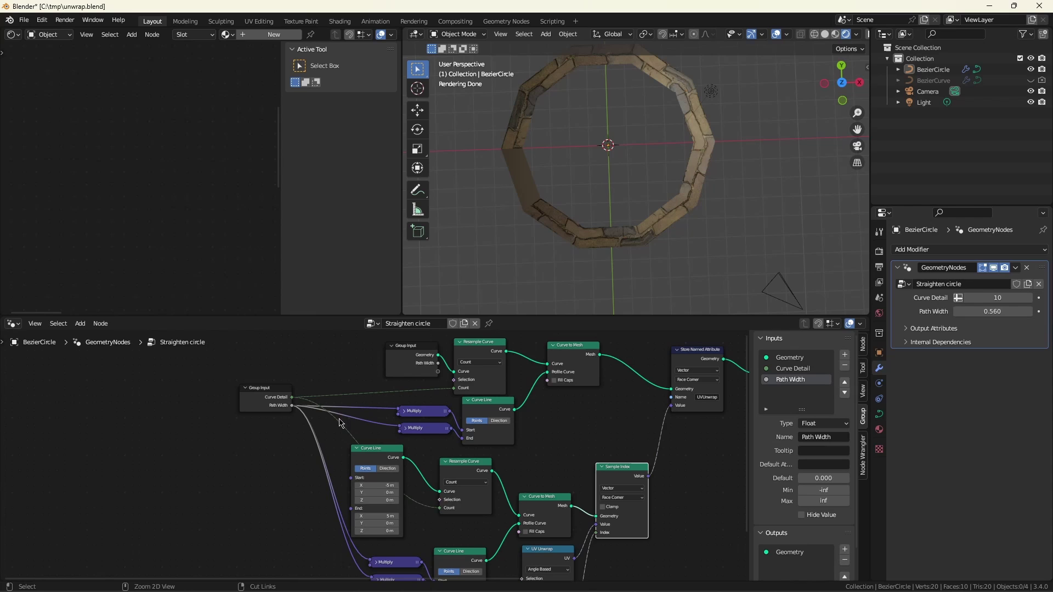
pyautogui.keyDown('ctrl'); pyautogui.moveTo(340, 423); pyautogui.dragTo(355, 439, button='right'); pyautogui.keyUp('ctrl')
pyautogui.moveTo(359, 449); pyautogui.dragTo(231, 482)
pyautogui.moveTo(292, 397); pyautogui.dragTo(435, 488)
pyautogui.click(366, 483)
pyautogui.click(366, 483)
pyautogui.click(367, 483)
pyautogui.write('1')
pyautogui.press('Return')
pyautogui.moveTo(387, 445); pyautogui.dragTo(439, 508)
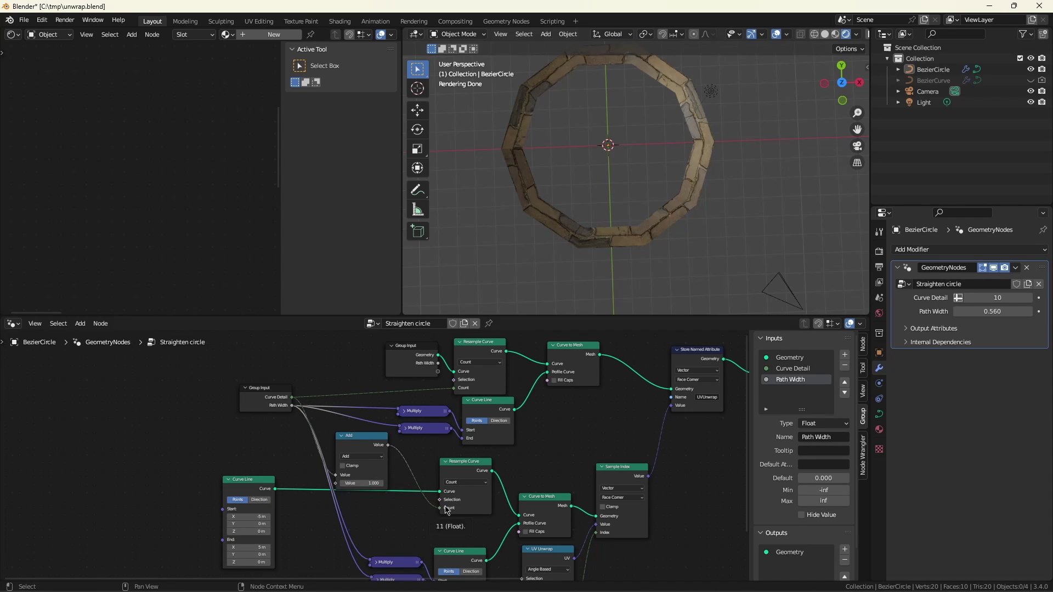
# Set the circle's Curve Detail to 42
pyautogui.keyDown('shift'); pyautogui.moveTo(606, 62); pyautogui.dragTo(625, 88, button='middle'); pyautogui.keyUp('shift')
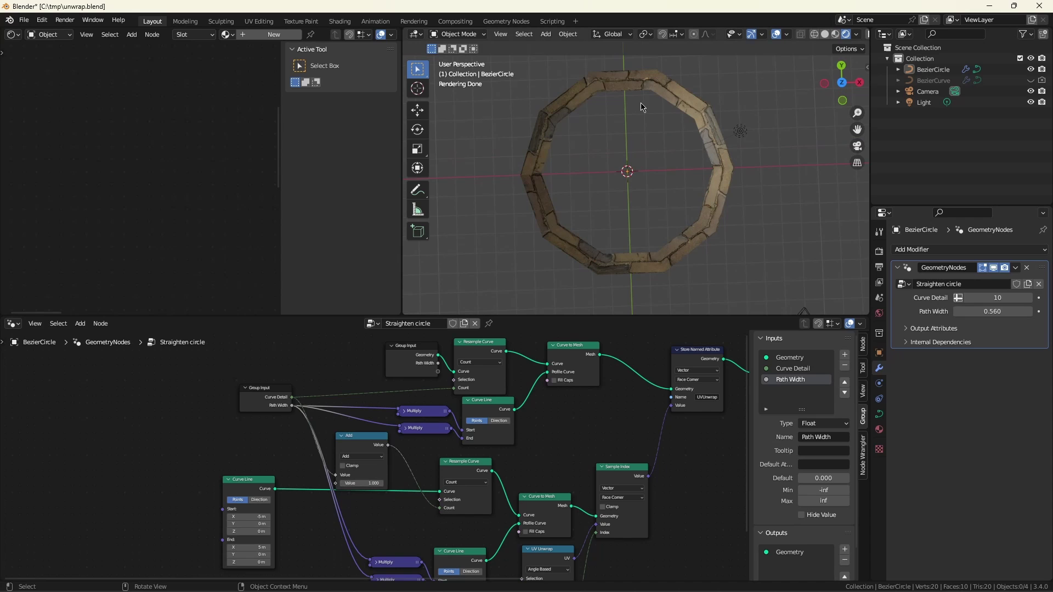
pyautogui.moveTo(994, 298); pyautogui.dragTo(1032, 297)
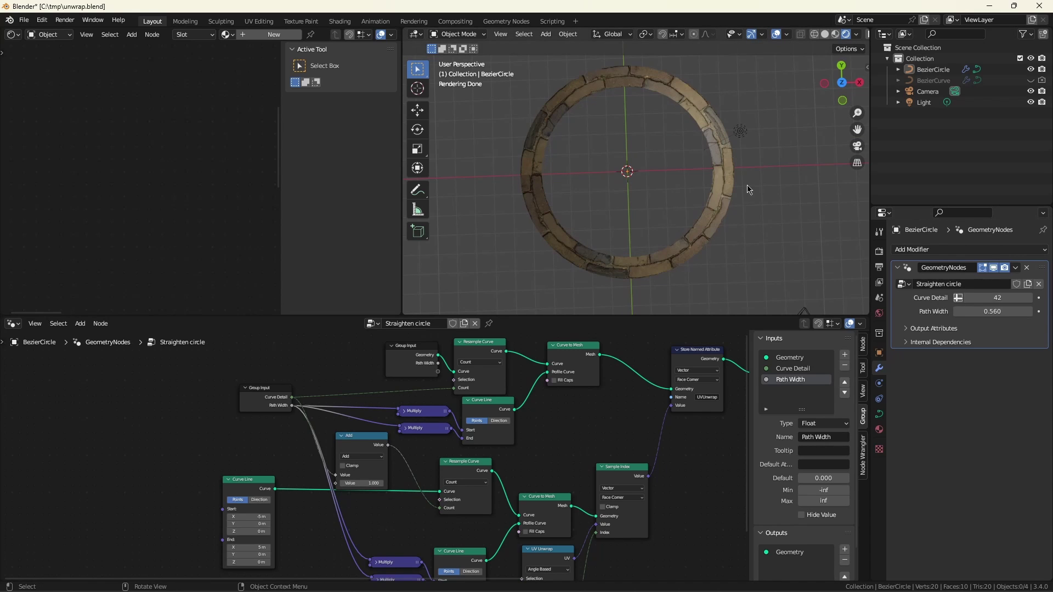
pyautogui.moveTo(547, 372)
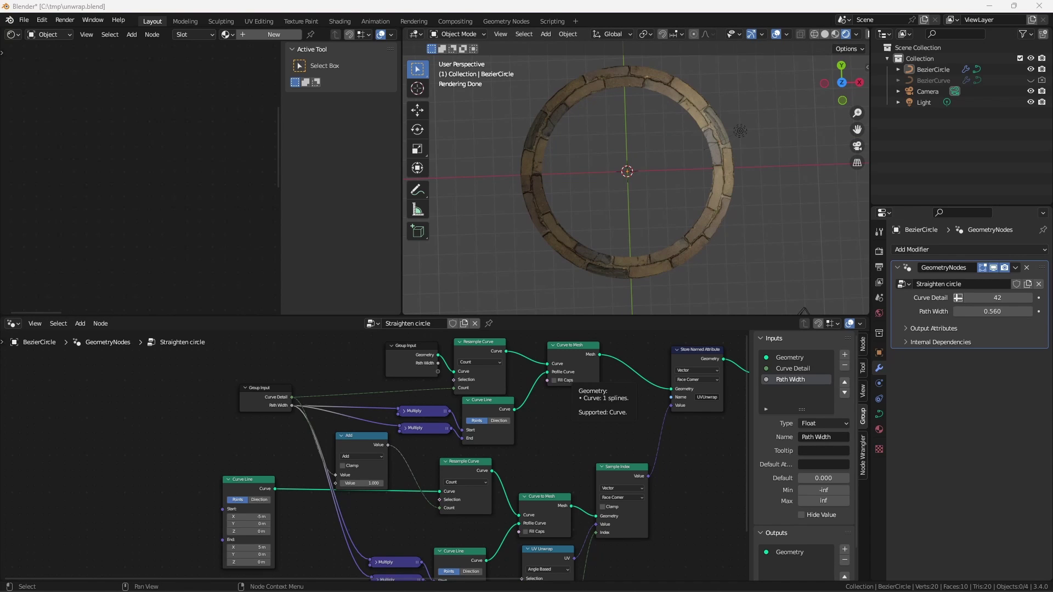